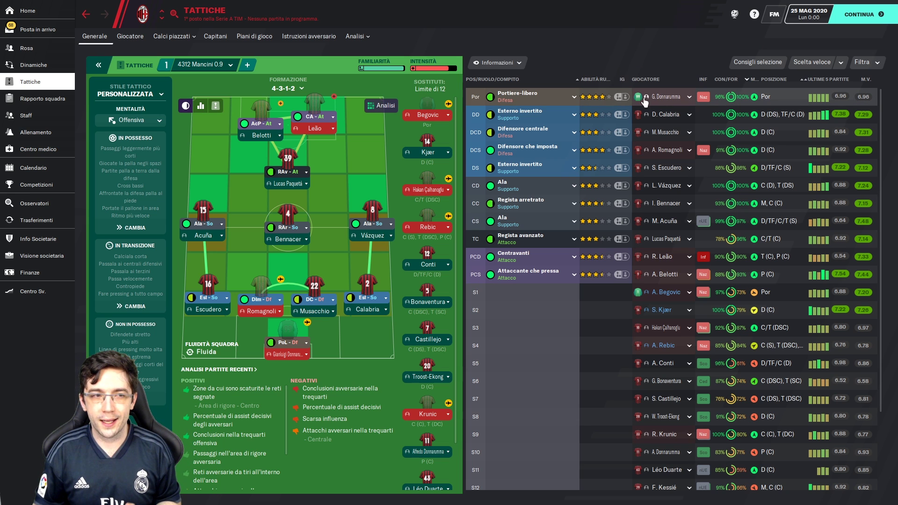
{"action": "mouse_move", "coordinate": [646, 101]}
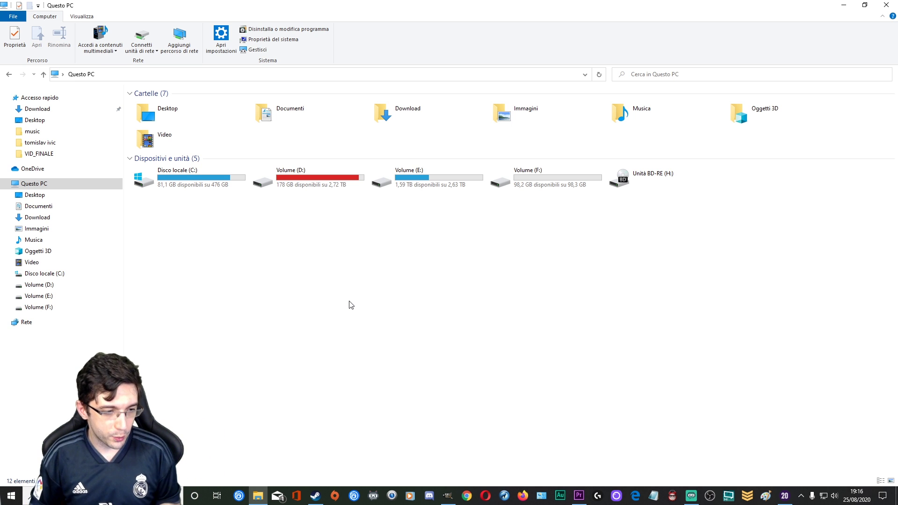
- In Control Panel's File Explorer options, enable "Visualizza cartelle, file e unità nascosti", apply the setting and close the window
{"action": "left_click", "coordinate": [542, 498]}
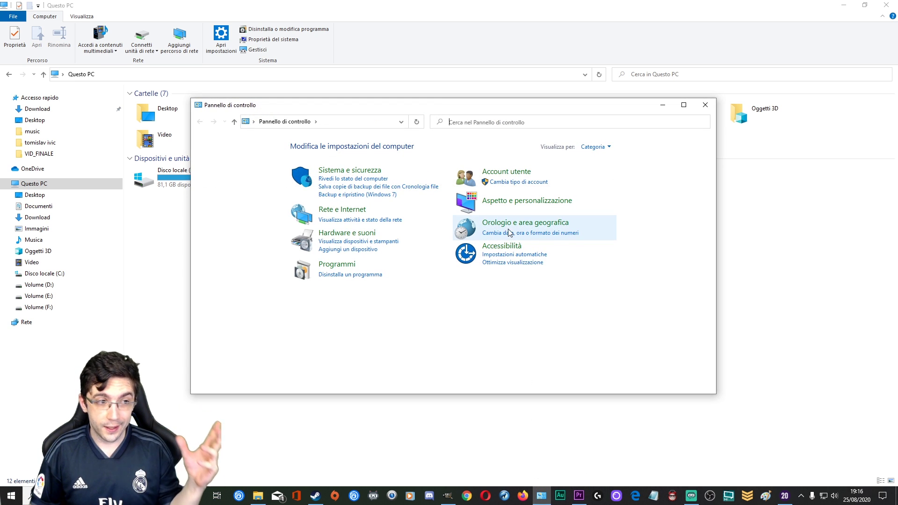
{"action": "left_click", "coordinate": [518, 203]}
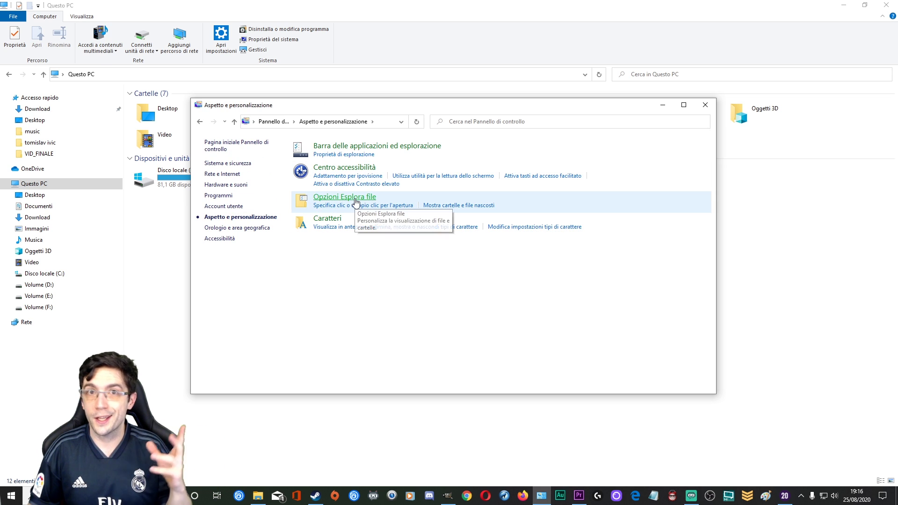
{"action": "left_click", "coordinate": [482, 209]}
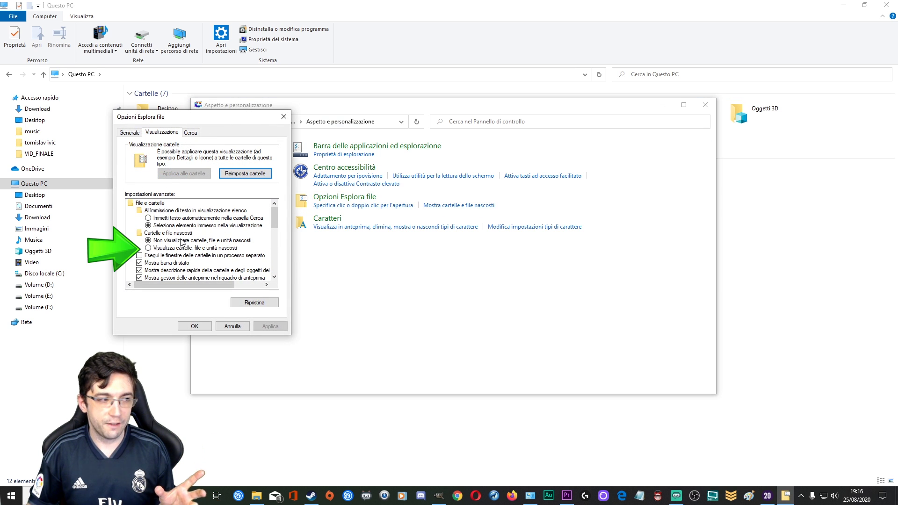
{"action": "left_click", "coordinate": [149, 248]}
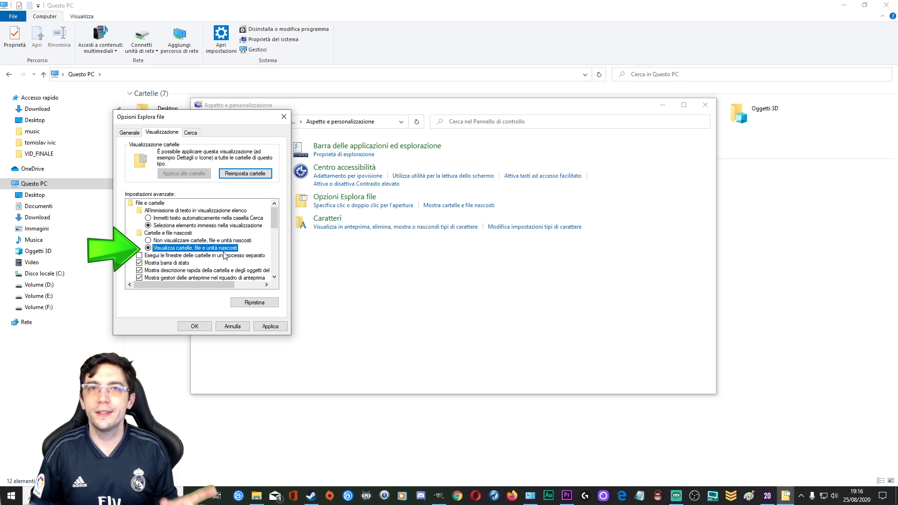
{"action": "left_click", "coordinate": [269, 326]}
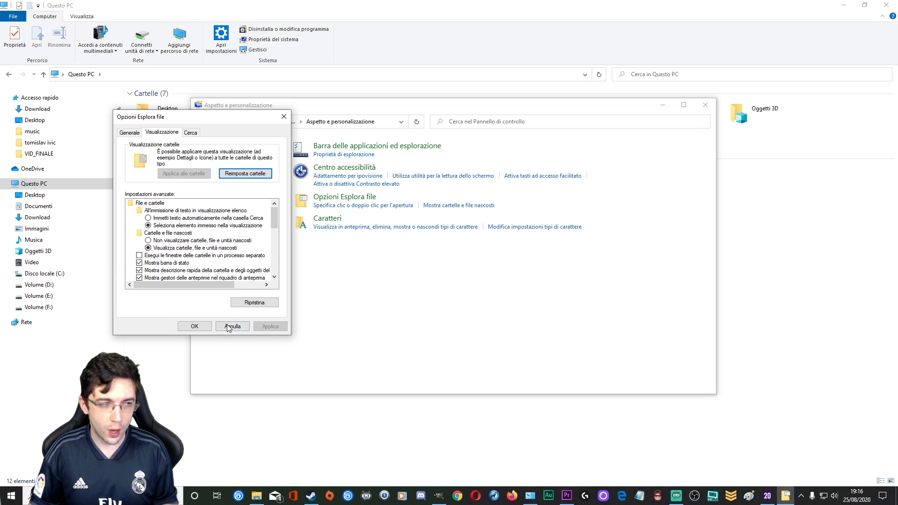
{"action": "left_click", "coordinate": [194, 326]}
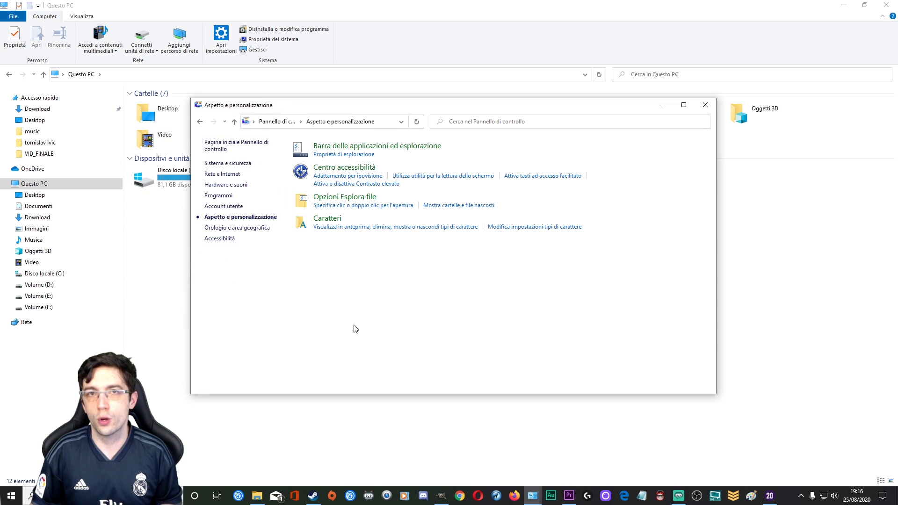
{"action": "left_click", "coordinate": [705, 105]}
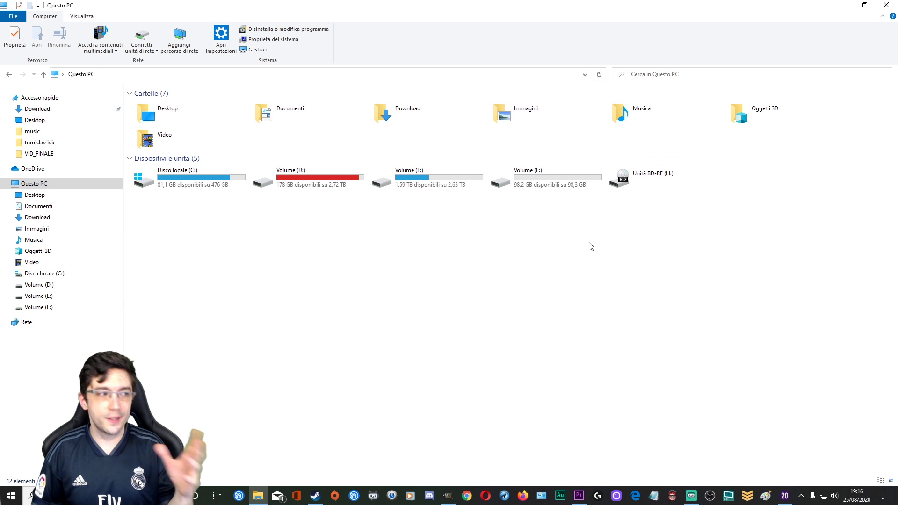
- Open the account's profile folder inside Utenti on Disco locale (C:)
{"action": "left_click", "coordinate": [60, 276]}
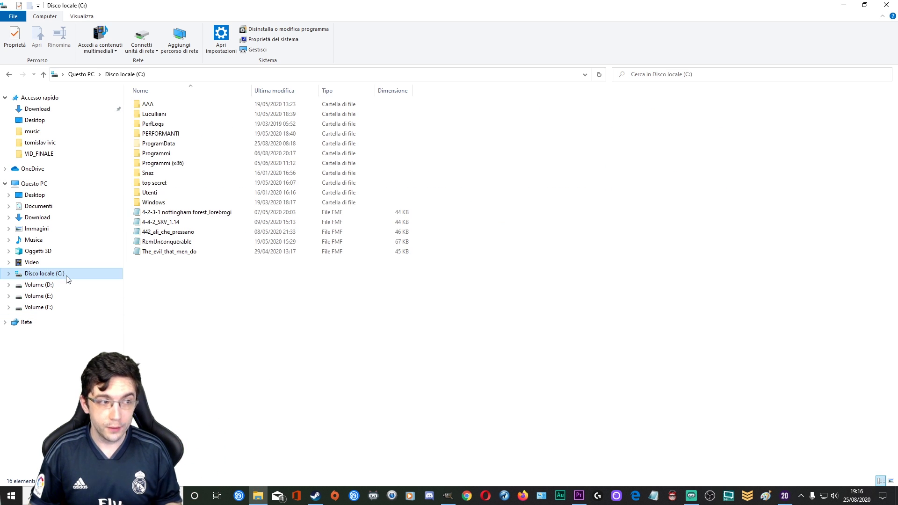
{"action": "double_click", "coordinate": [173, 195]}
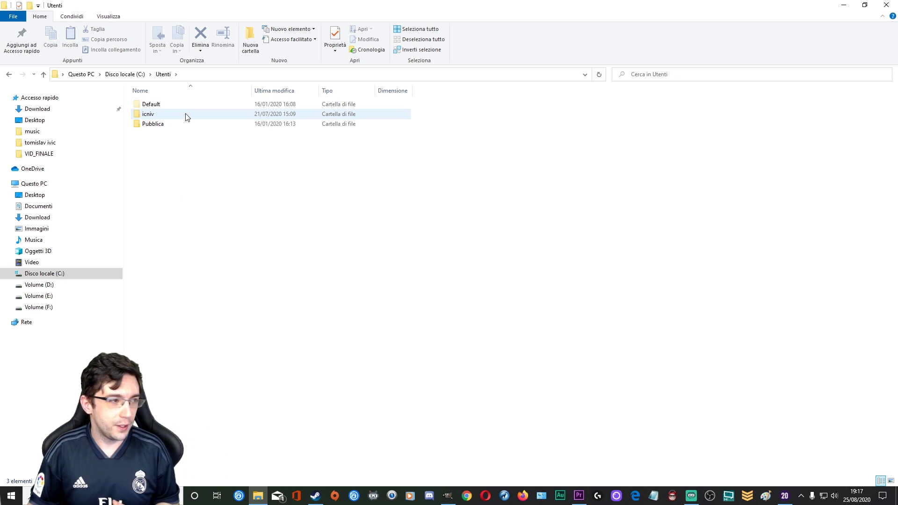
{"action": "double_click", "coordinate": [187, 116]}
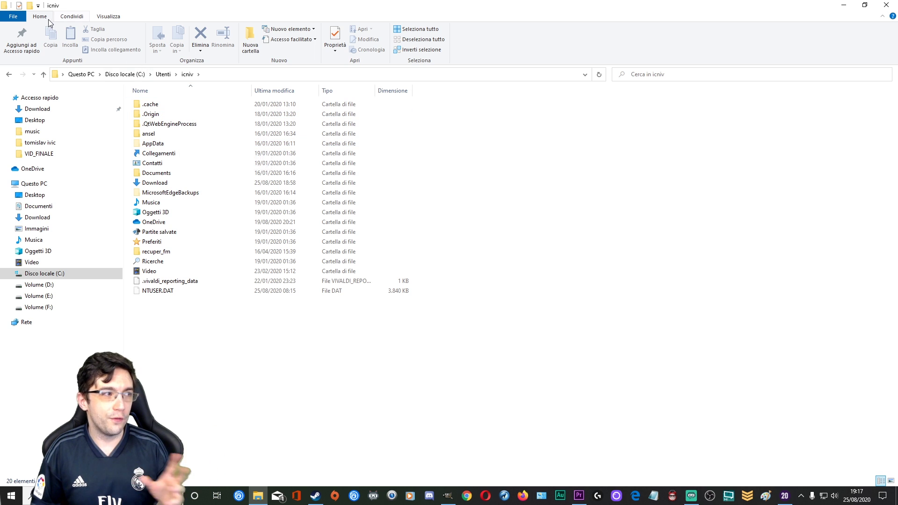
- Switch Elementi nascosti off and back on twice in the profile folder to compare the listing with and without hidden folders
{"action": "left_click", "coordinate": [107, 16]}
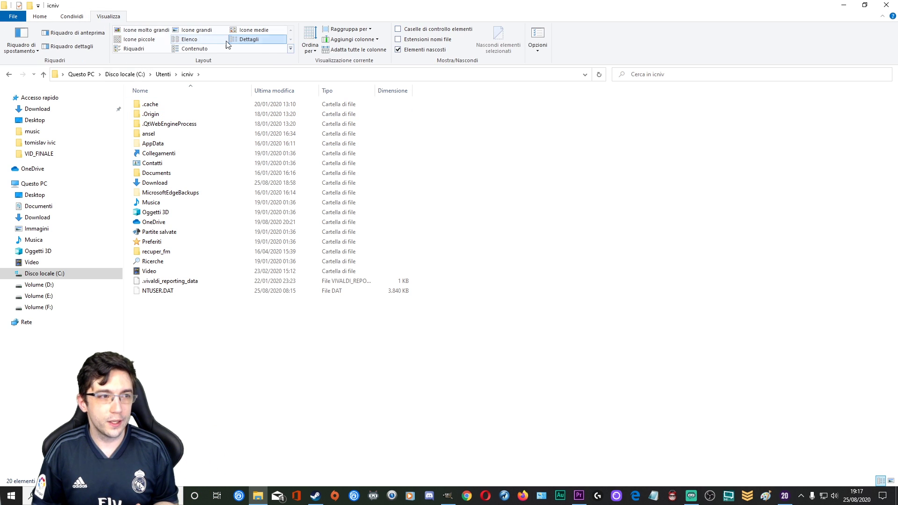
{"action": "left_click", "coordinate": [412, 50]}
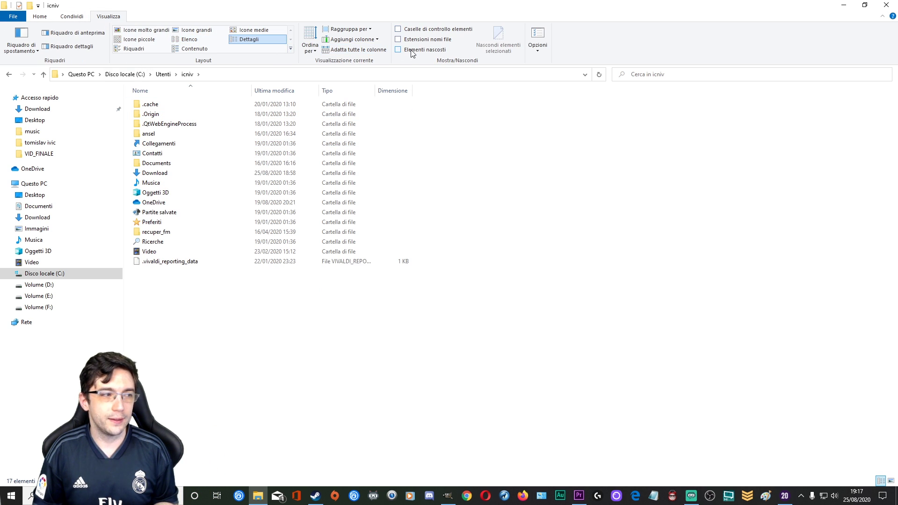
{"action": "left_click", "coordinate": [411, 51]}
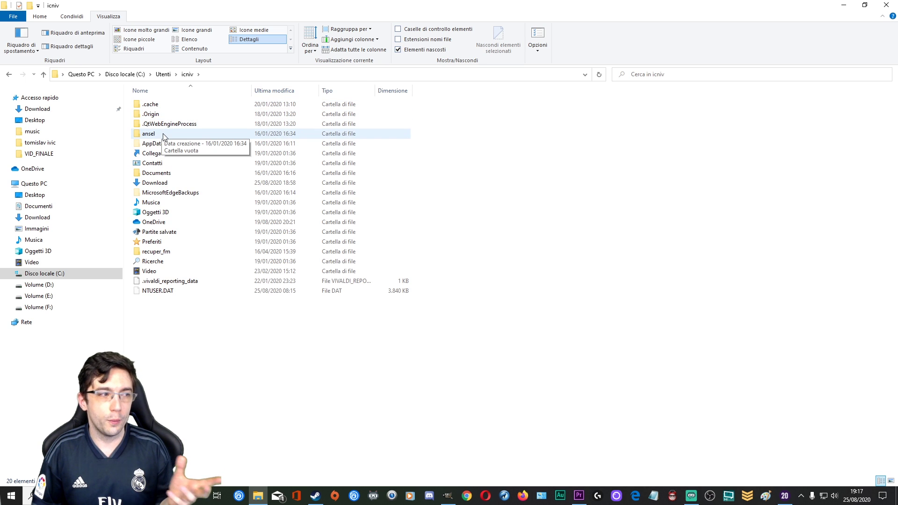
{"action": "left_click", "coordinate": [435, 51]}
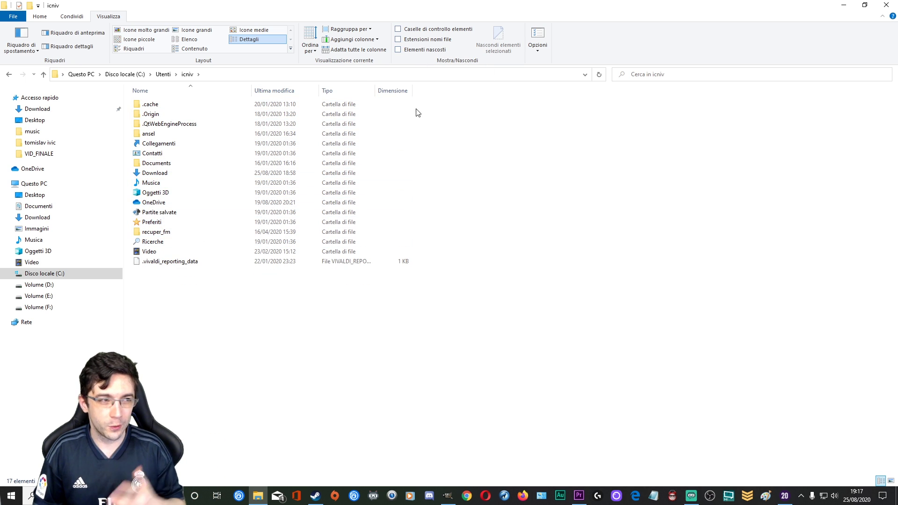
{"action": "left_click", "coordinate": [425, 51]}
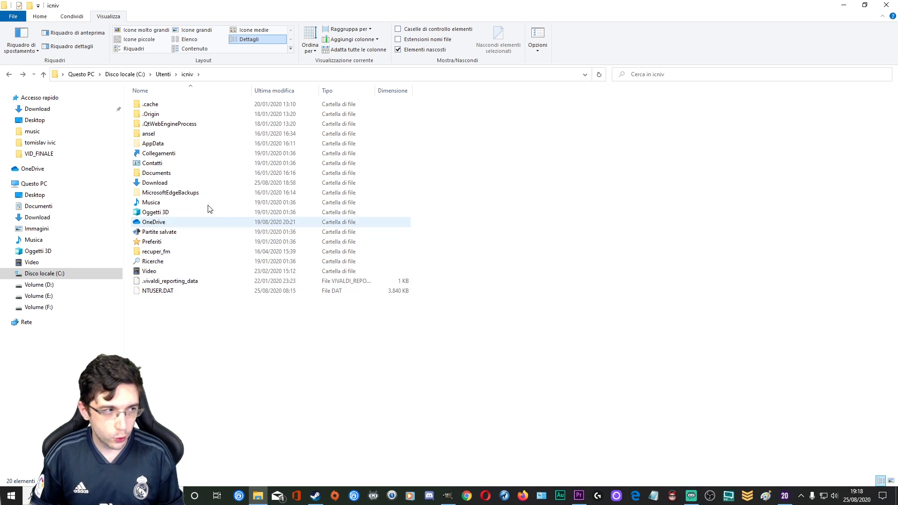
- Browse from the profile folder to AppData, Local, Sports Interactive, Football Manager 2020
{"action": "double_click", "coordinate": [195, 146]}
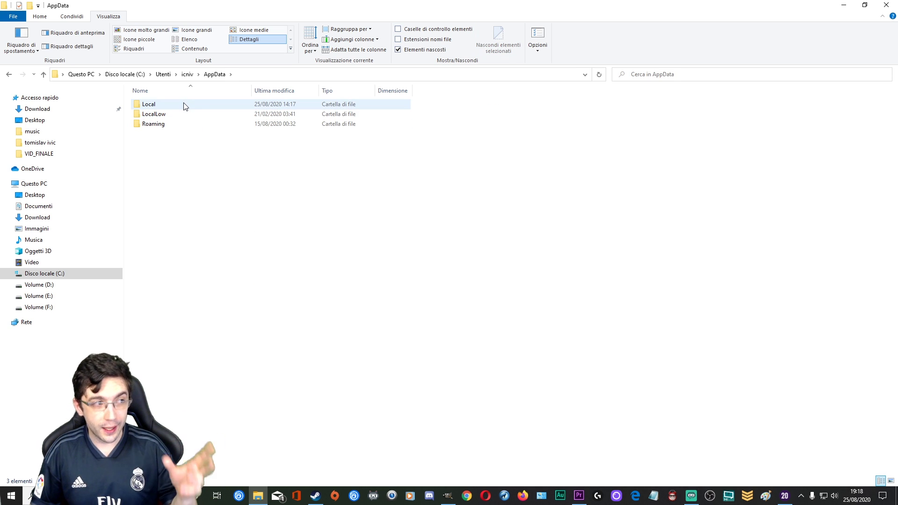
{"action": "double_click", "coordinate": [184, 105]}
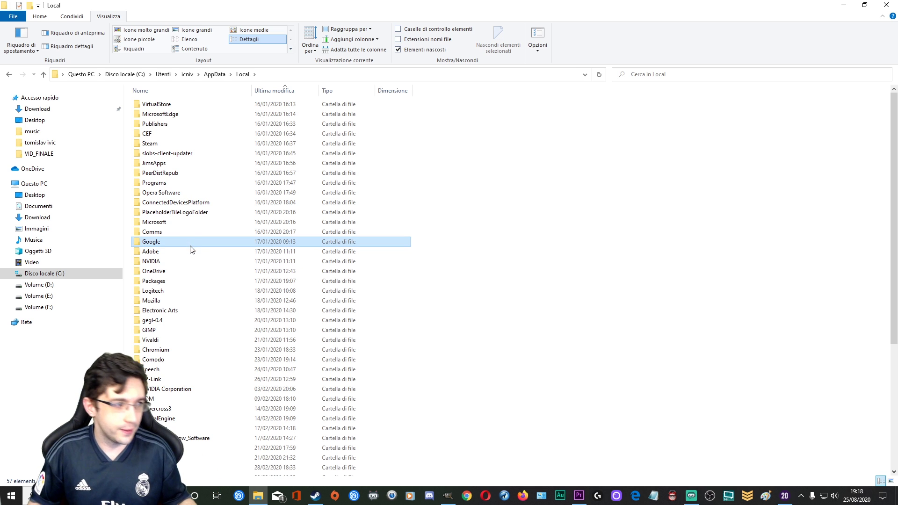
{"action": "scroll", "coordinate": [189, 281], "scroll_direction": "down", "scroll_amount": 7}
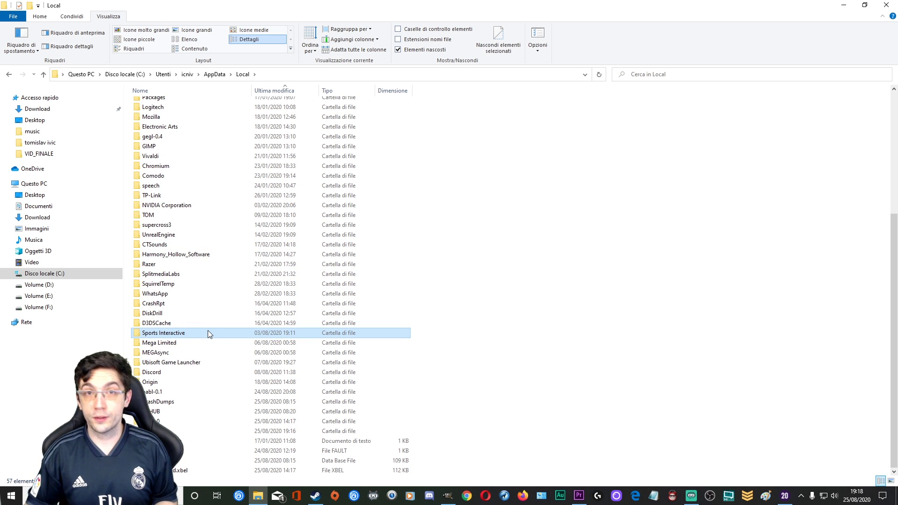
{"action": "double_click", "coordinate": [208, 333]}
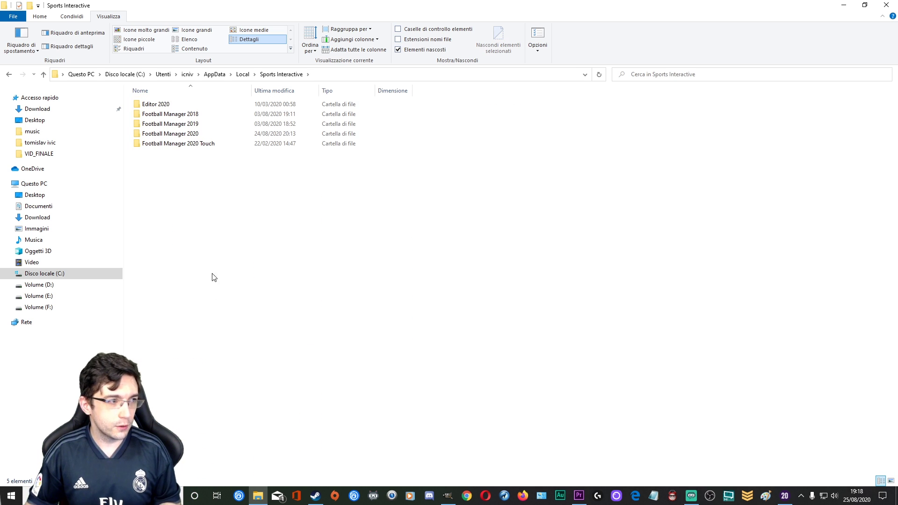
{"action": "double_click", "coordinate": [213, 135]}
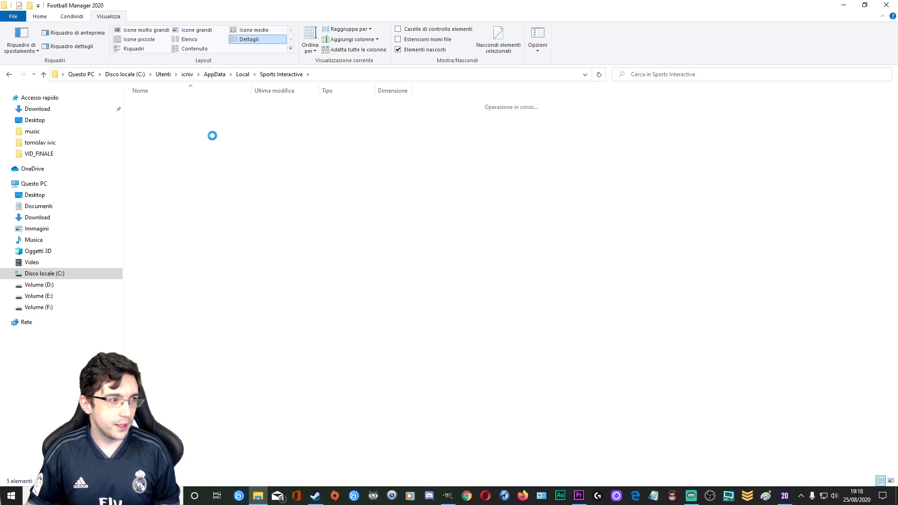
- Delete the Caches folder from the Football Manager 2020 folder
{"action": "left_click", "coordinate": [211, 105]}
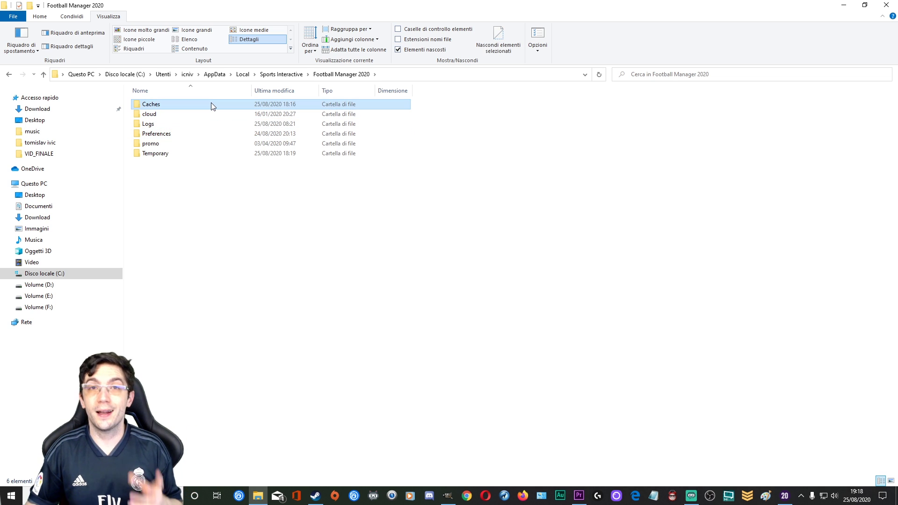
{"action": "right_click", "coordinate": [212, 105]}
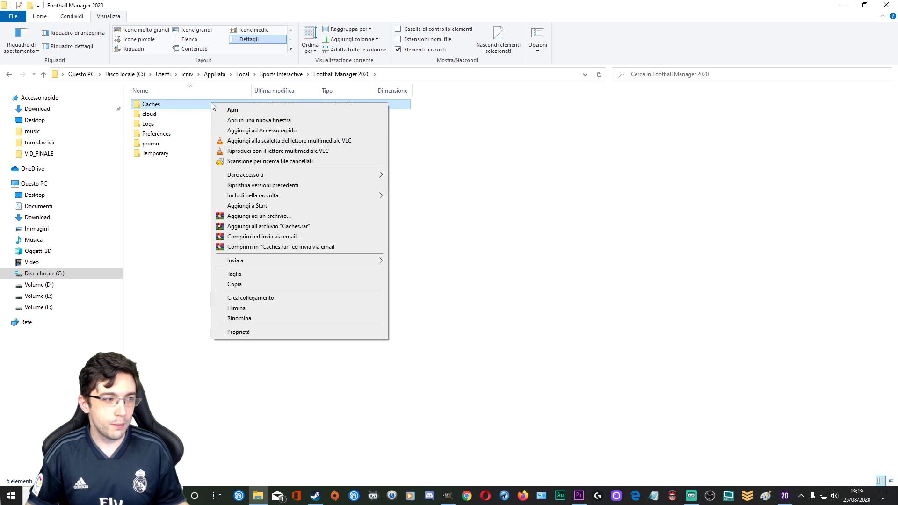
{"action": "left_click", "coordinate": [281, 308]}
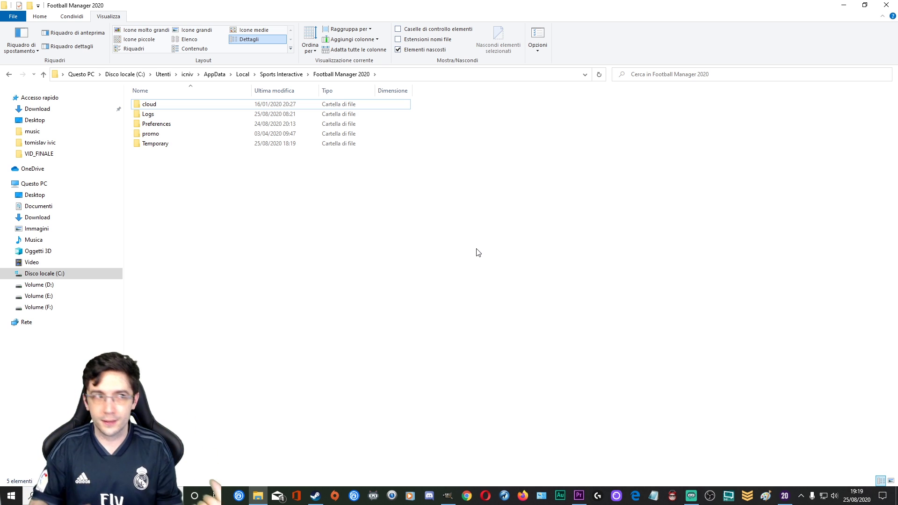
- Delete the Preferences folder from the Football Manager 2020 folder
{"action": "left_click", "coordinate": [182, 126]}
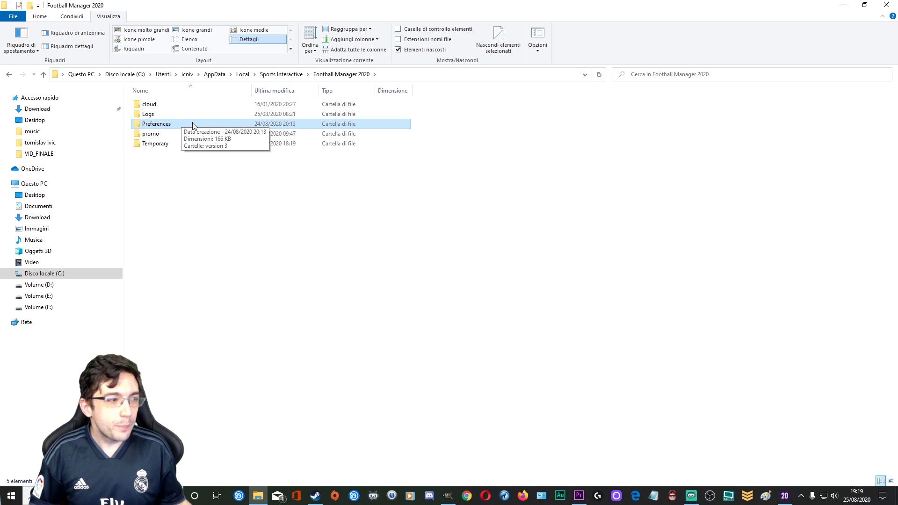
{"action": "right_click", "coordinate": [194, 126]}
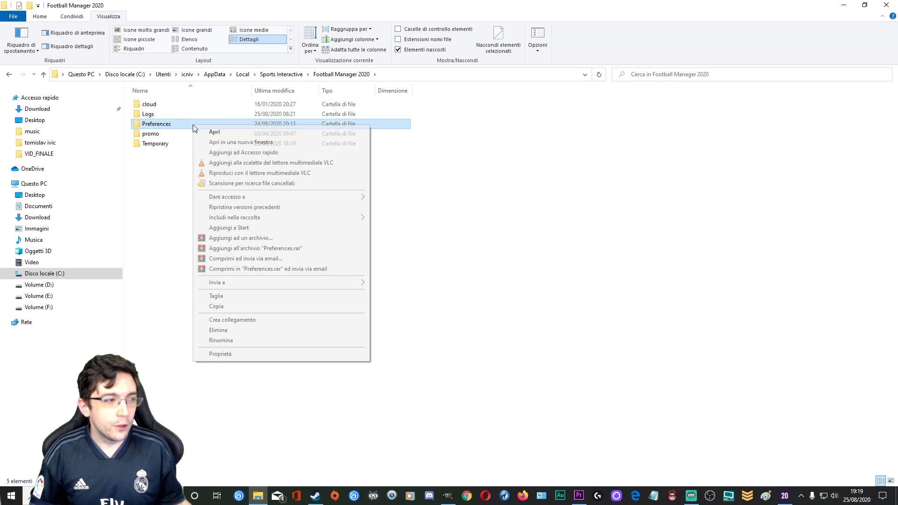
{"action": "left_click", "coordinate": [298, 331]}
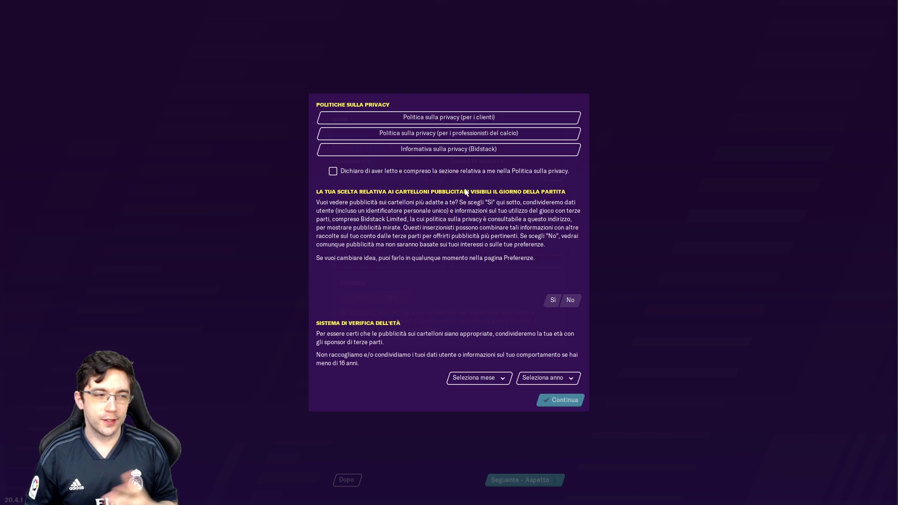
- In Football Manager 2020, accept the privacy policy declaration, choose No for targeted advertising, set the birth month and year, and continue
{"action": "left_click", "coordinate": [445, 176]}
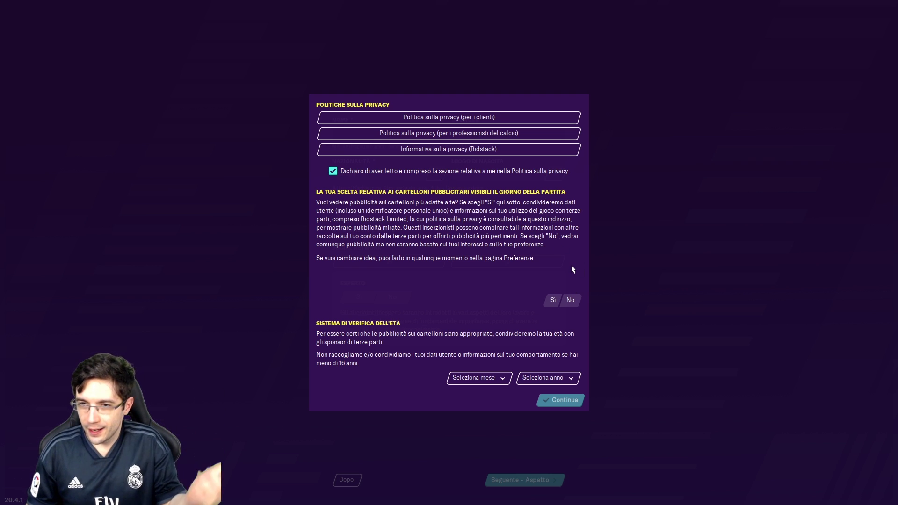
{"action": "left_click", "coordinate": [571, 303]}
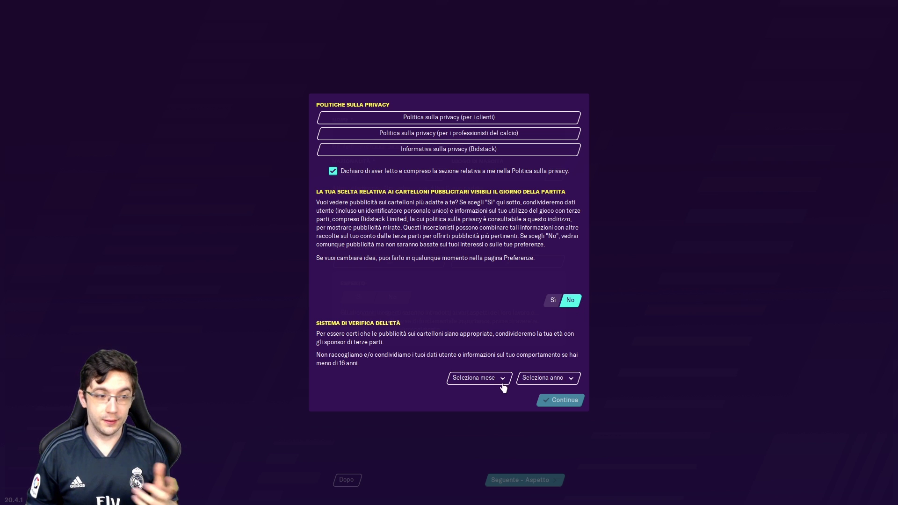
{"action": "left_click", "coordinate": [502, 387]}
{"action": "left_click", "coordinate": [470, 299]}
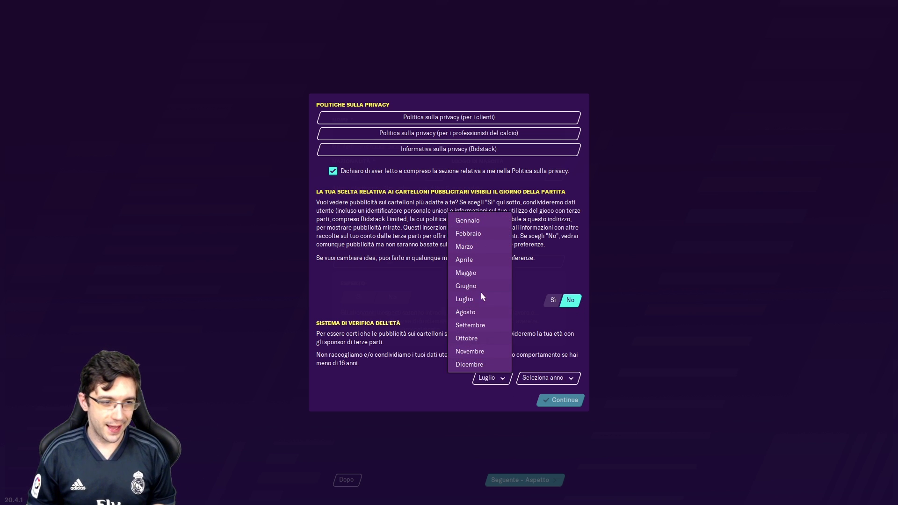
{"action": "left_click", "coordinate": [545, 380]}
{"action": "left_click", "coordinate": [549, 338]}
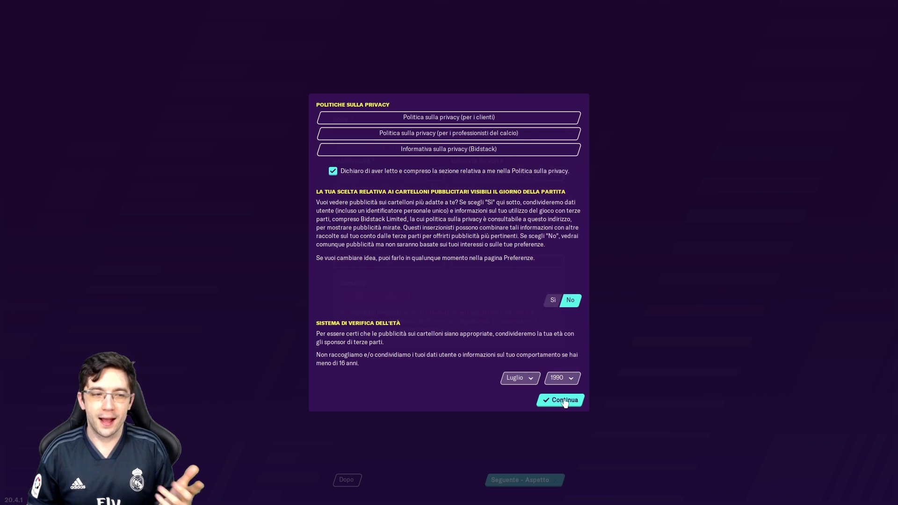
{"action": "left_click", "coordinate": [564, 401]}
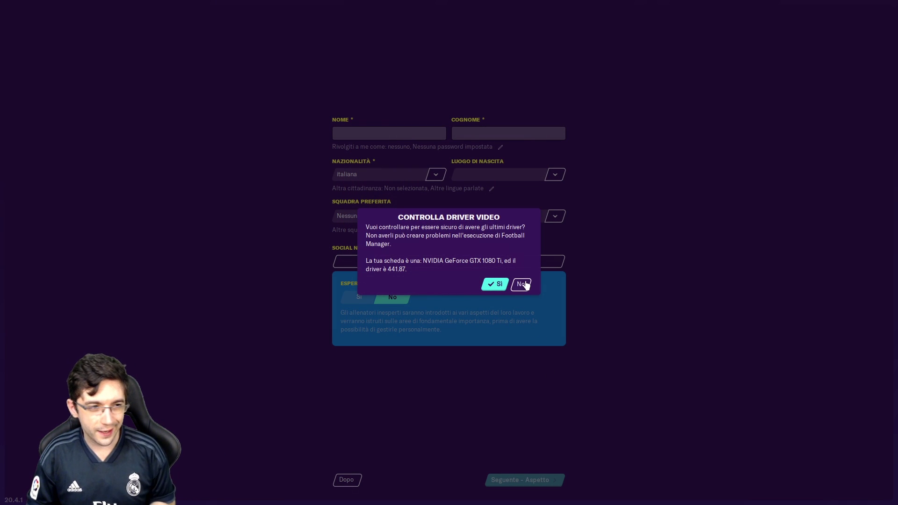
- Decline the video driver check, set Esperto to Sì in the manager profile and activate the first-name field
{"action": "left_click", "coordinate": [521, 284]}
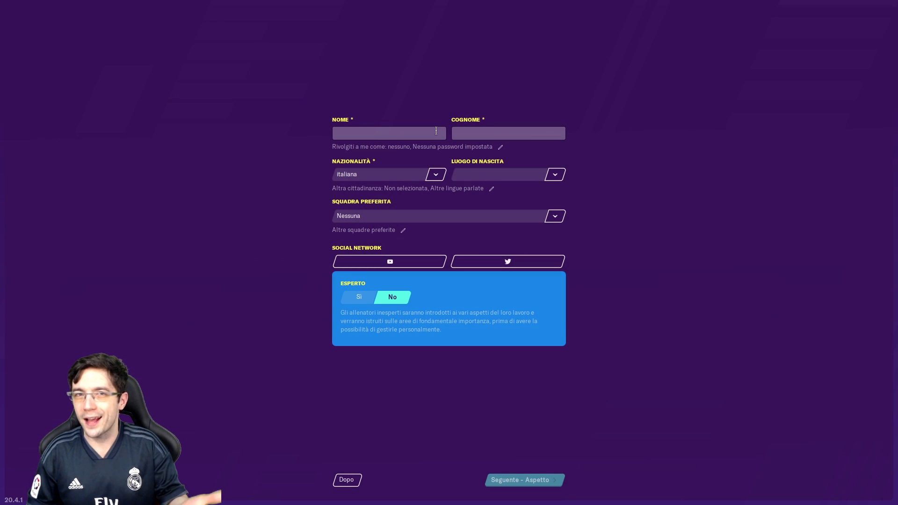
{"action": "left_click", "coordinate": [358, 299]}
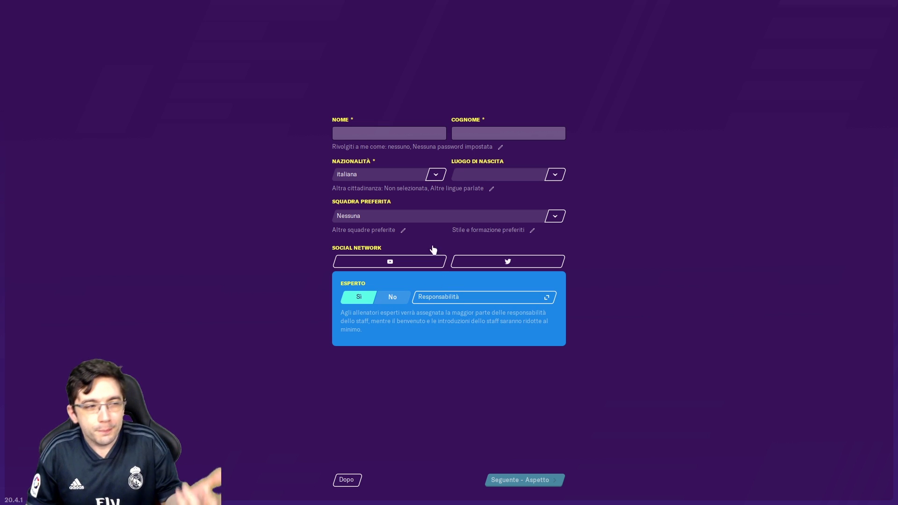
{"action": "left_click", "coordinate": [379, 133]}
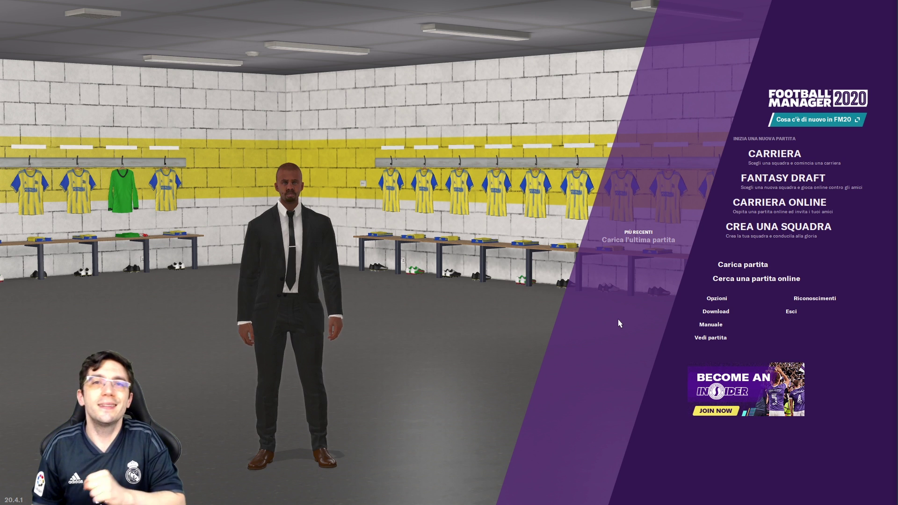
- Examine which skins are offered in the game's general options, then cancel without choosing one
{"action": "left_click", "coordinate": [713, 301]}
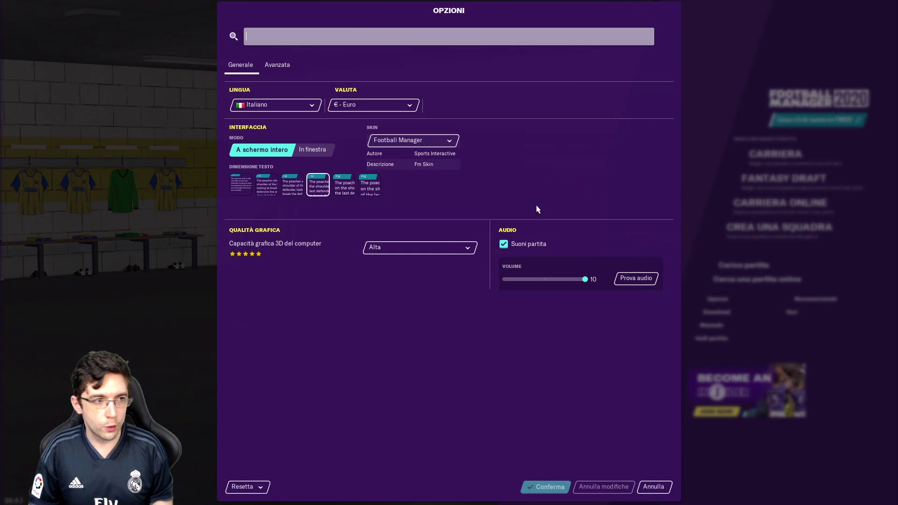
{"action": "left_click", "coordinate": [440, 140]}
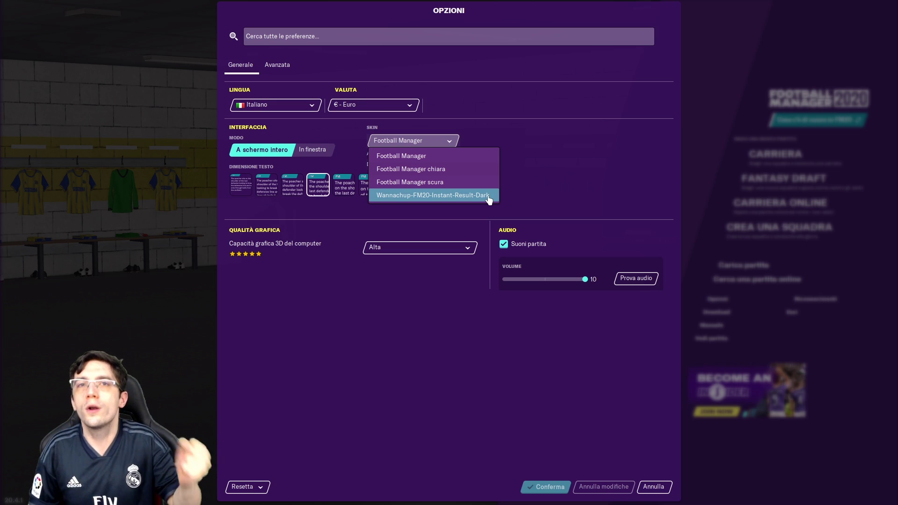
{"action": "left_click", "coordinate": [654, 487]}
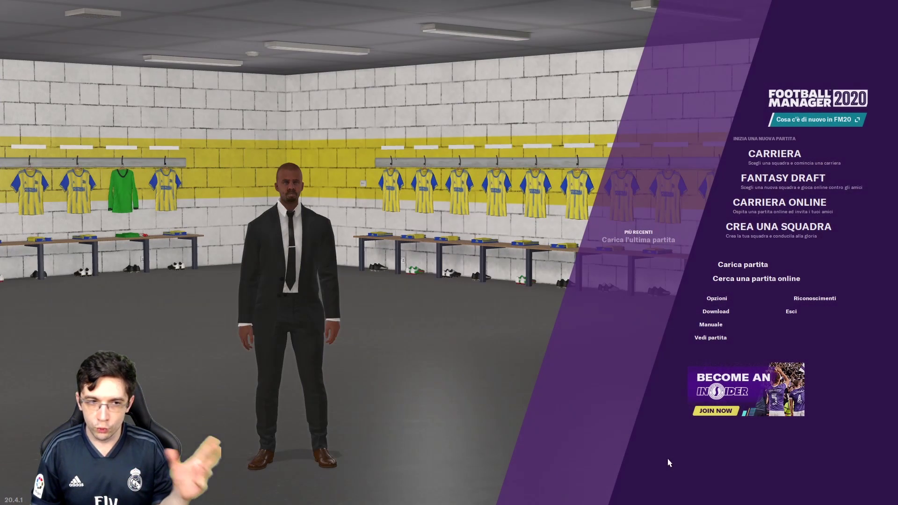
- Turn off automatic saves (Usa salvataggi automatici) in the advanced game options and accept the change
{"action": "left_click", "coordinate": [721, 299]}
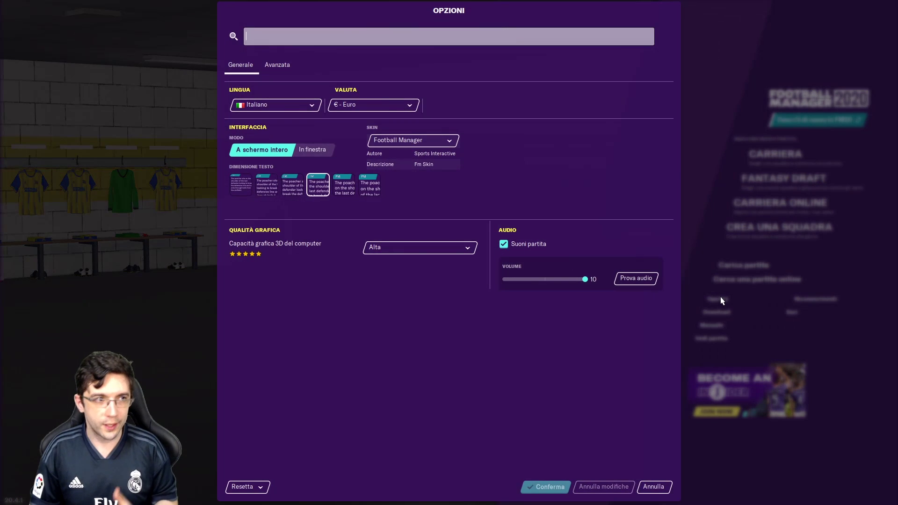
{"action": "left_click", "coordinate": [290, 61]}
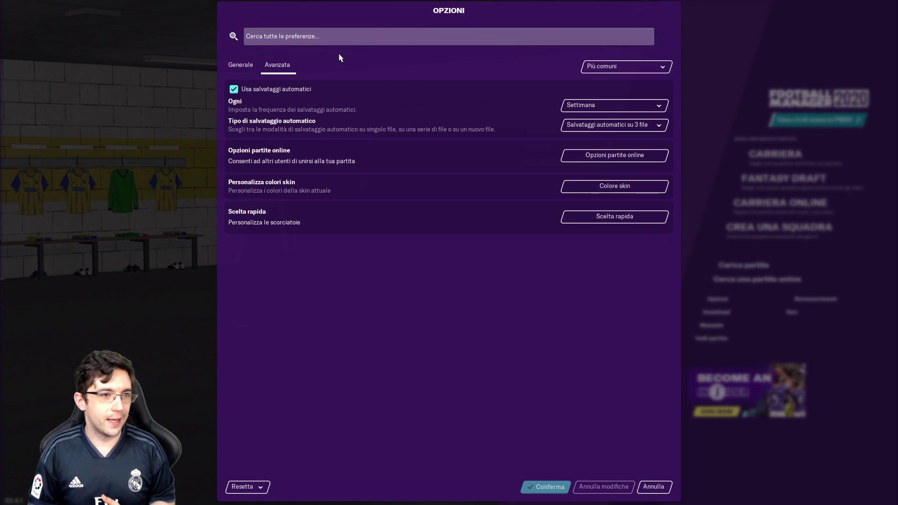
{"action": "left_click", "coordinate": [611, 66]}
{"action": "left_click", "coordinate": [467, 135]}
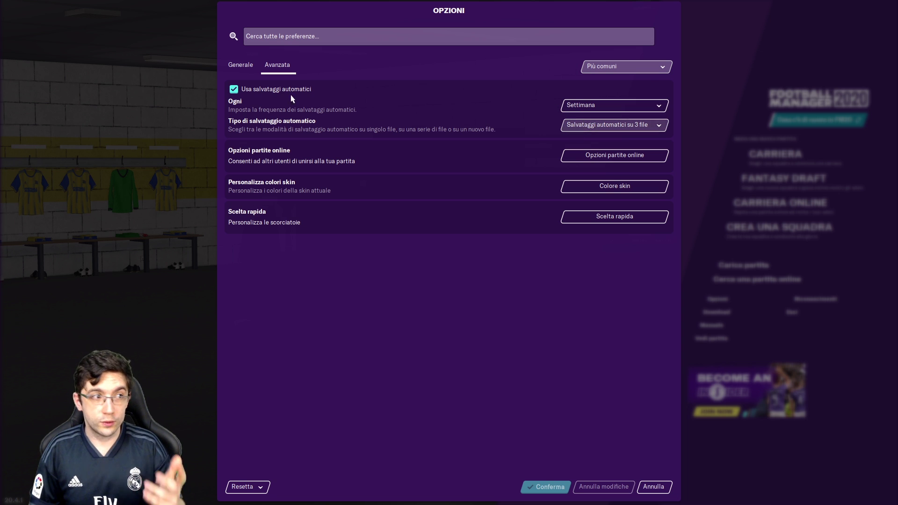
{"action": "left_click", "coordinate": [233, 89]}
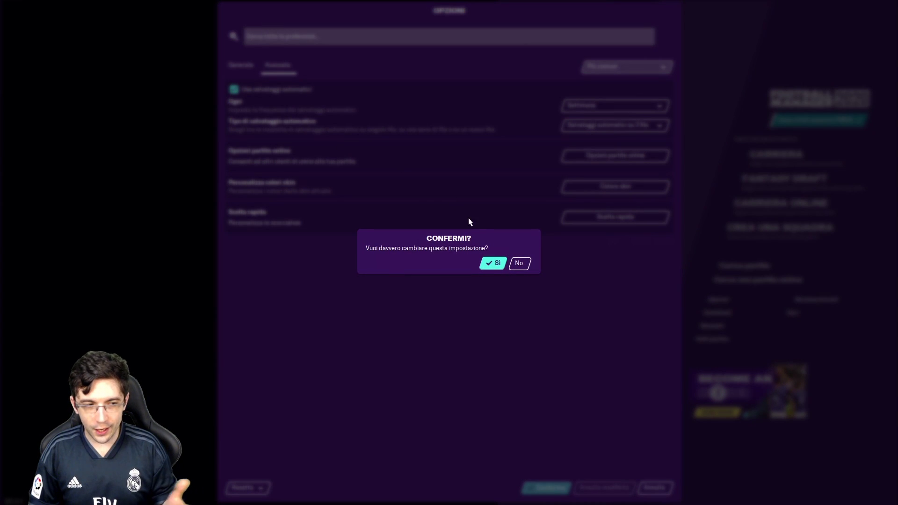
{"action": "left_click", "coordinate": [493, 262]}
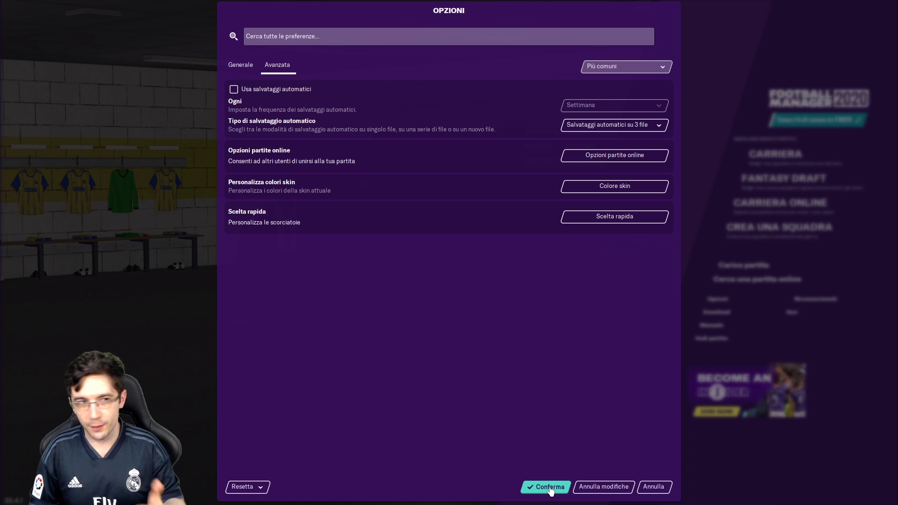
- In the advanced Interfaccia options, disable the page-loading cache, enable reloading the skin on confirmed changes, and apply the settings
{"action": "left_click", "coordinate": [634, 71]}
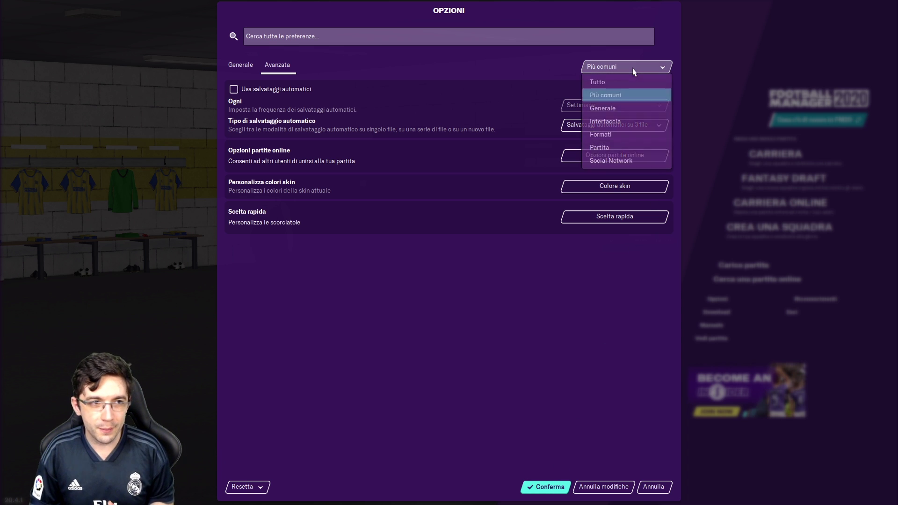
{"action": "left_click", "coordinate": [636, 122]}
{"action": "scroll", "coordinate": [324, 295], "scroll_direction": "down", "scroll_amount": 3}
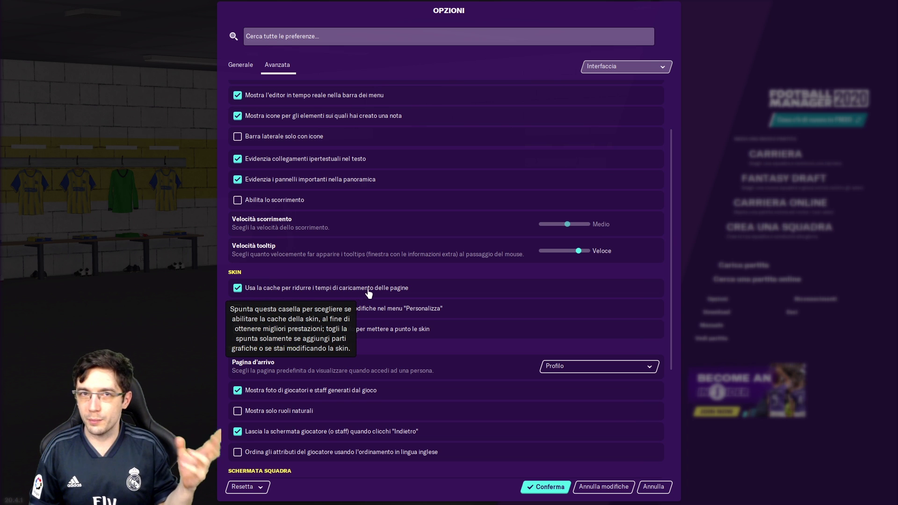
{"action": "left_click", "coordinate": [239, 288]}
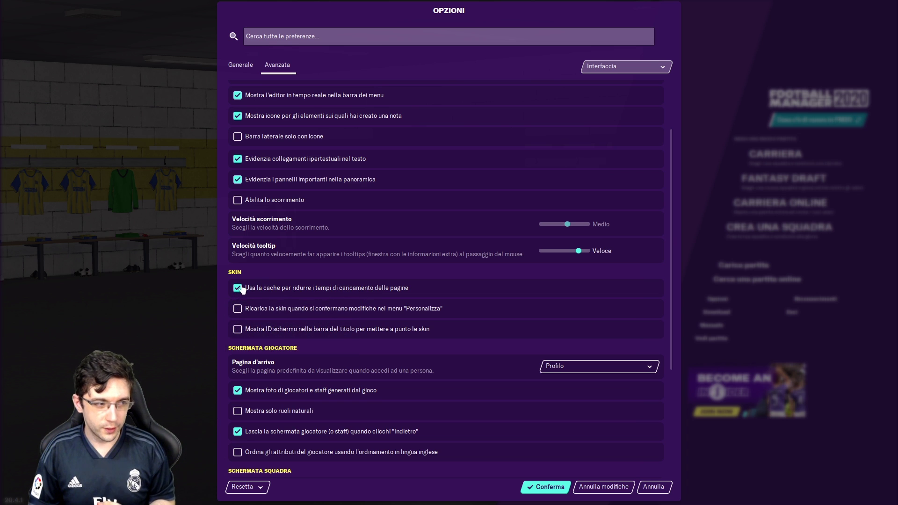
{"action": "left_click", "coordinate": [240, 309]}
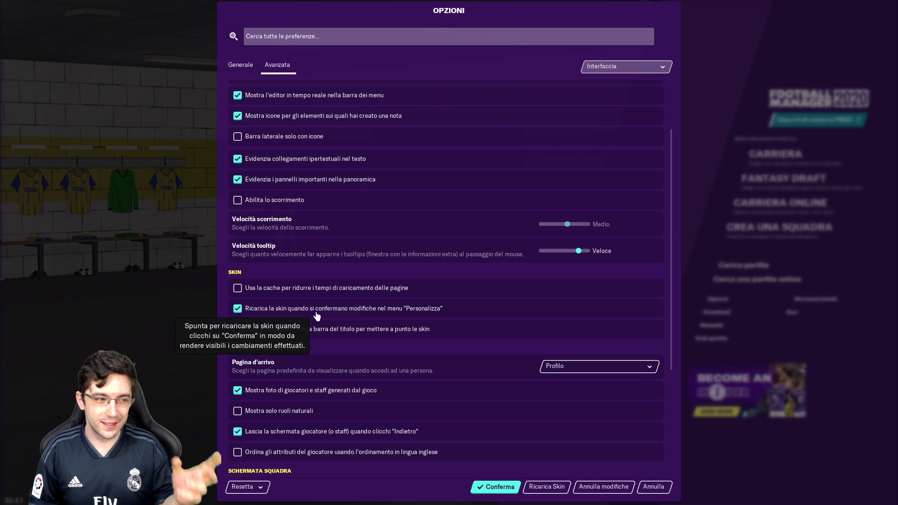
{"action": "mouse_move", "coordinate": [456, 316]}
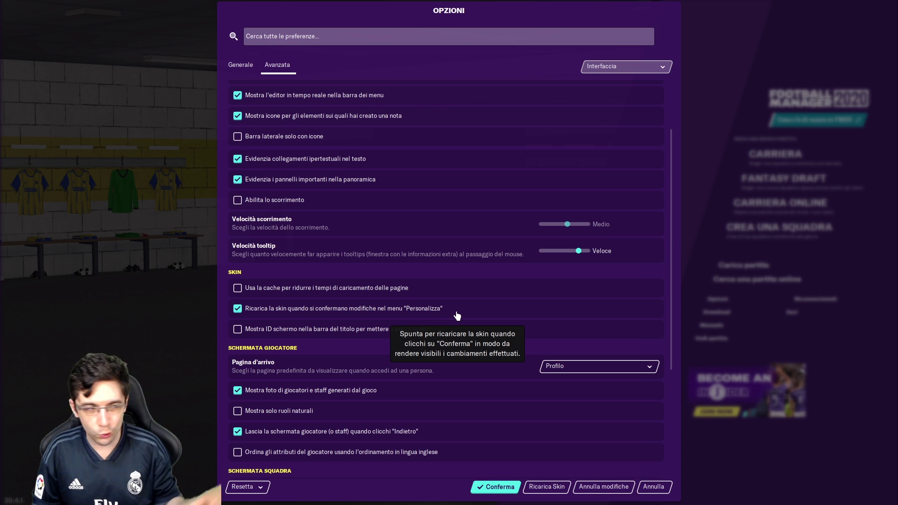
{"action": "left_click", "coordinate": [491, 488]}
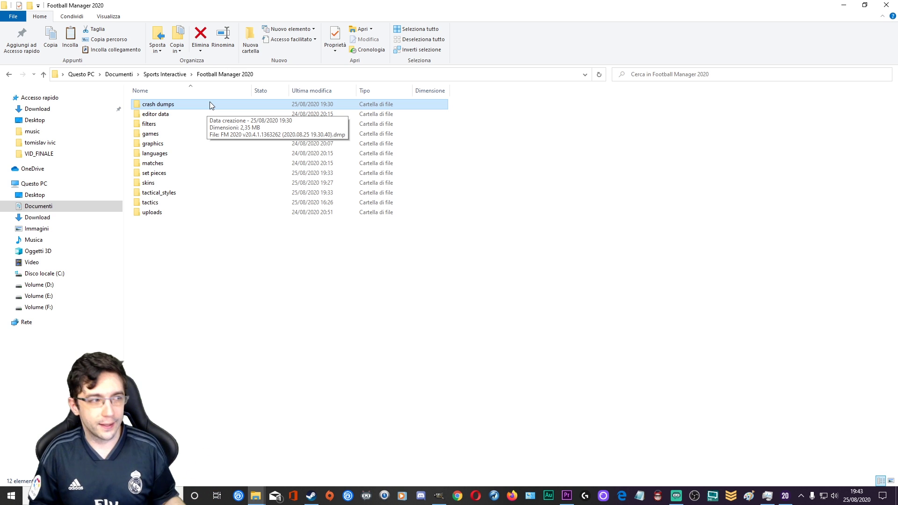
- In File Explorer, permanently delete the crash dumps folder from the Football Manager 2020 folder
{"action": "right_click", "coordinate": [193, 103]}
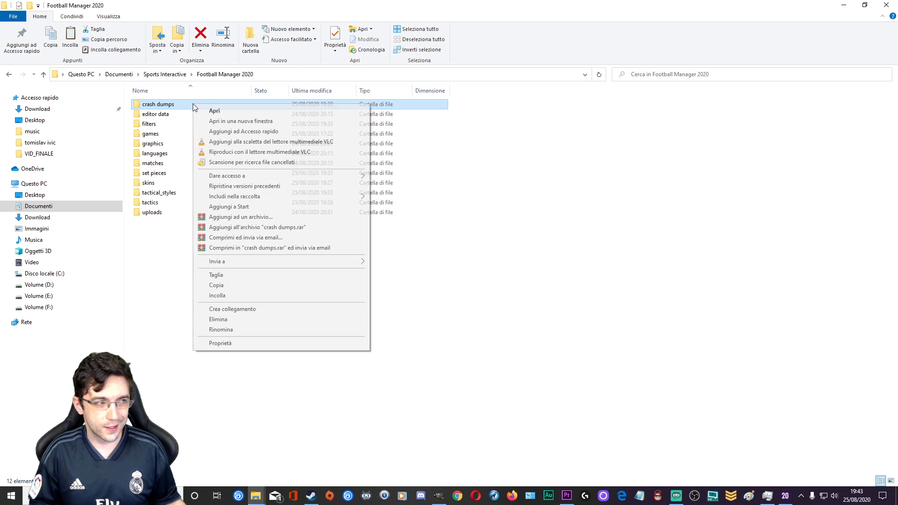
{"action": "left_click", "coordinate": [247, 320]}
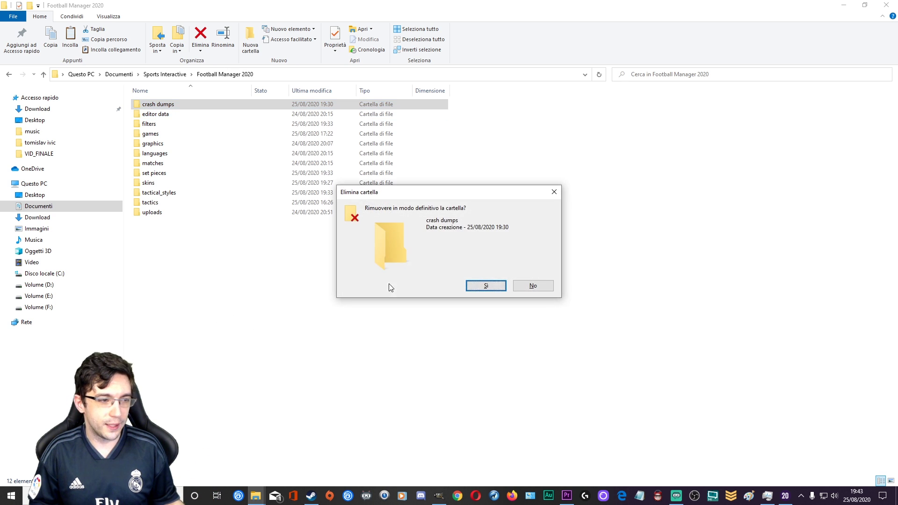
{"action": "left_click", "coordinate": [482, 286]}
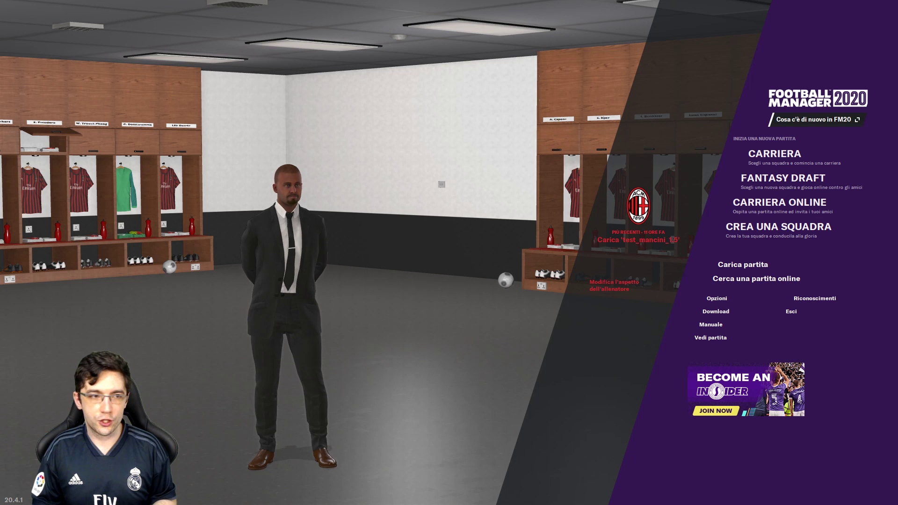
- In Football Manager 2020, empty the cache with Svuota Cache, suppressing its confirmation message, and close the options
{"action": "left_click", "coordinate": [717, 299]}
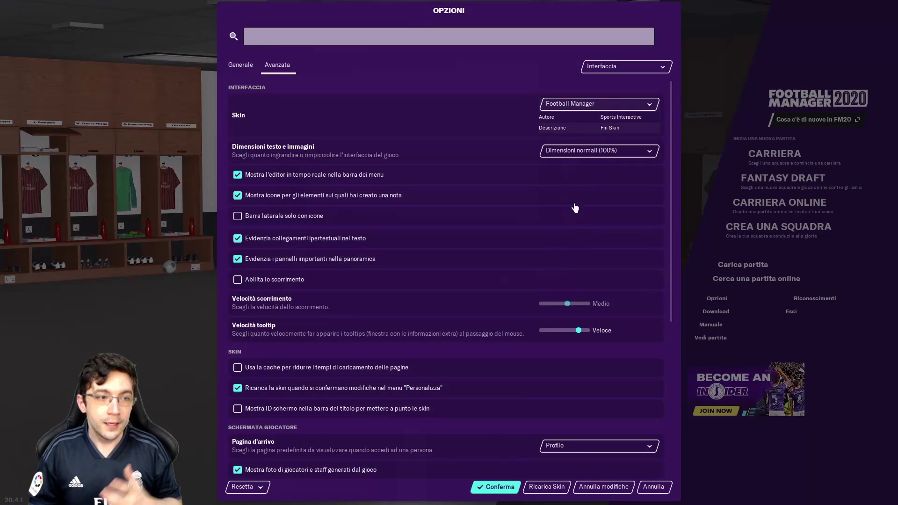
{"action": "left_click", "coordinate": [234, 66]}
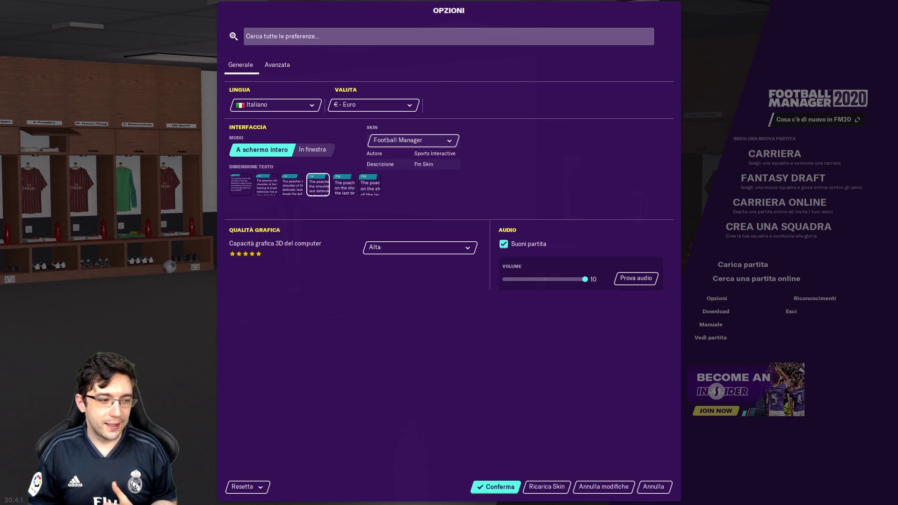
{"action": "left_click", "coordinate": [253, 489]}
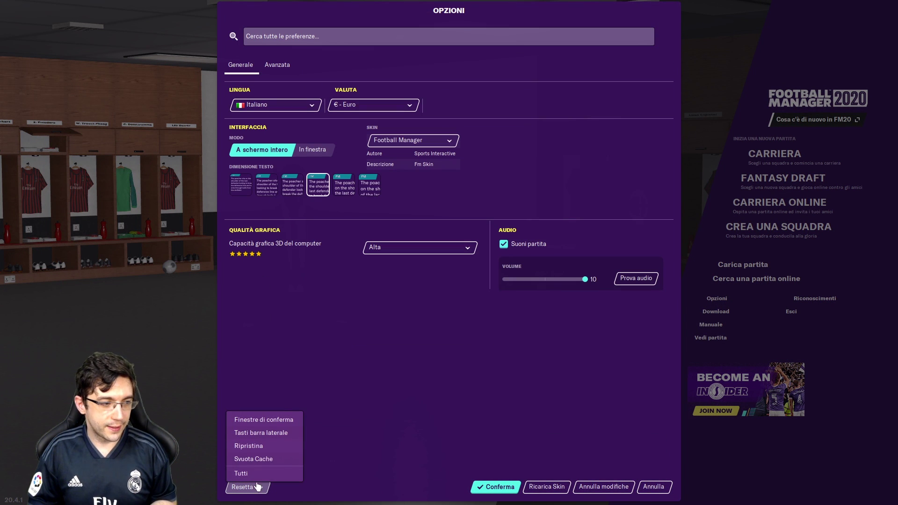
{"action": "left_click", "coordinate": [261, 459]}
{"action": "left_click", "coordinate": [426, 267]}
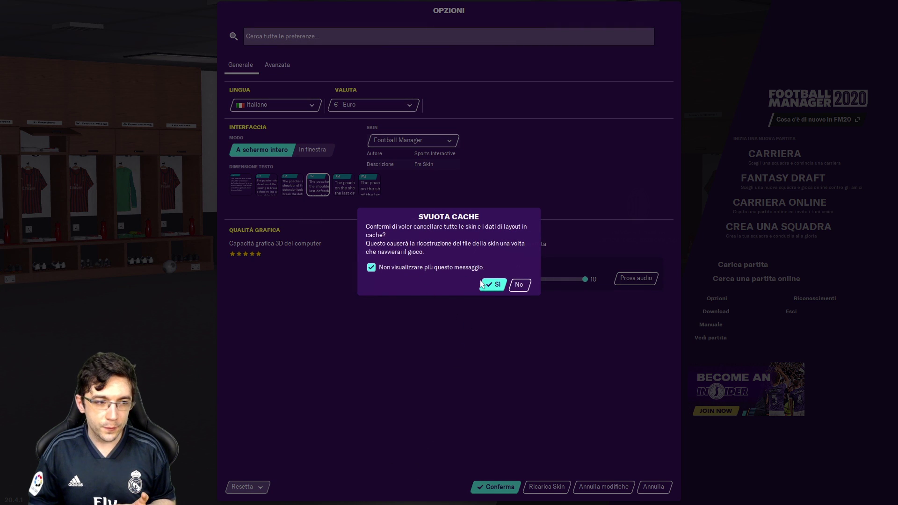
{"action": "left_click", "coordinate": [494, 285]}
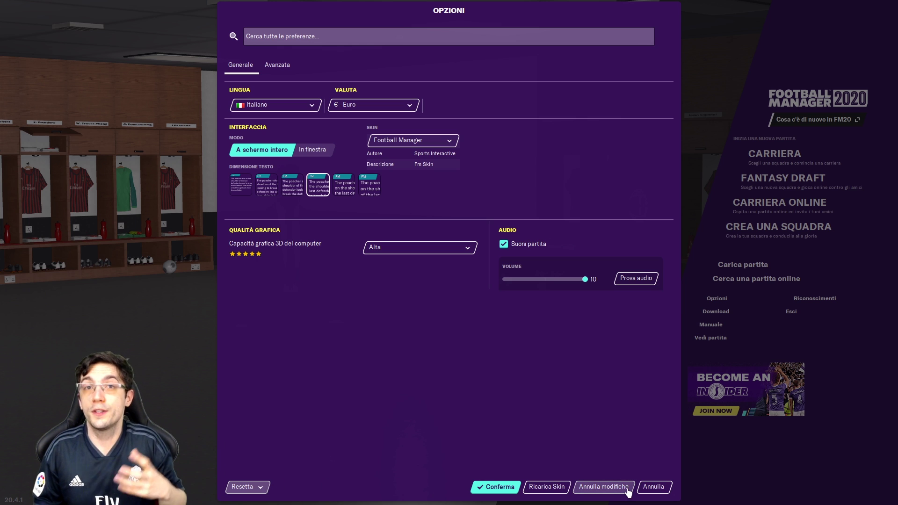
{"action": "left_click", "coordinate": [653, 486]}
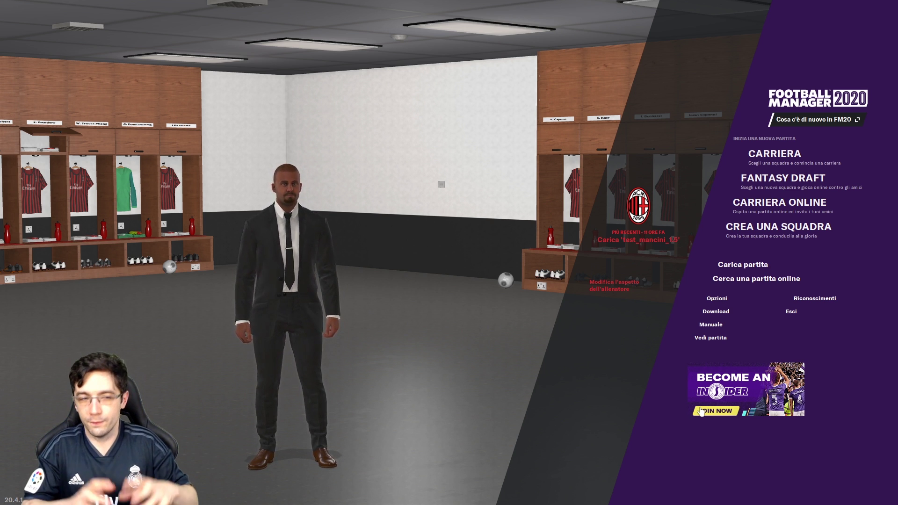
- Reopen the game options and run Svuota Cache once more
{"action": "left_click", "coordinate": [721, 298]}
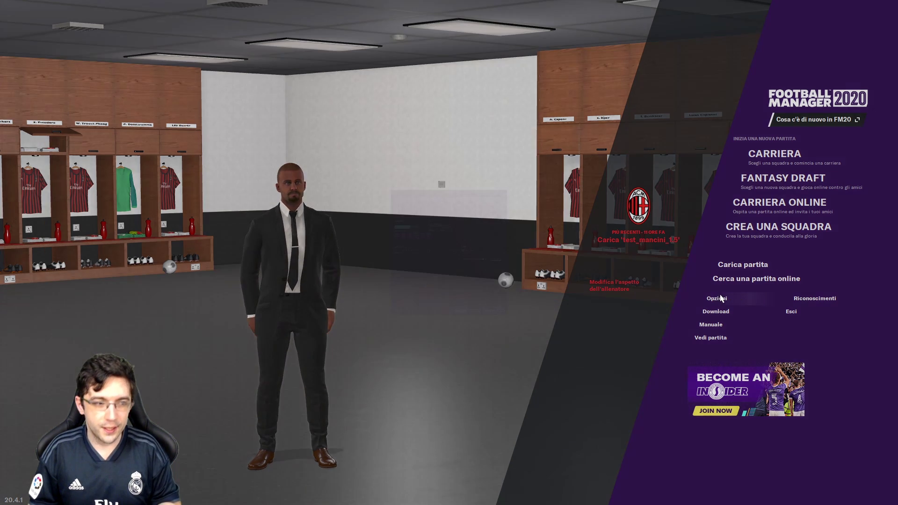
{"action": "left_click", "coordinate": [262, 489]}
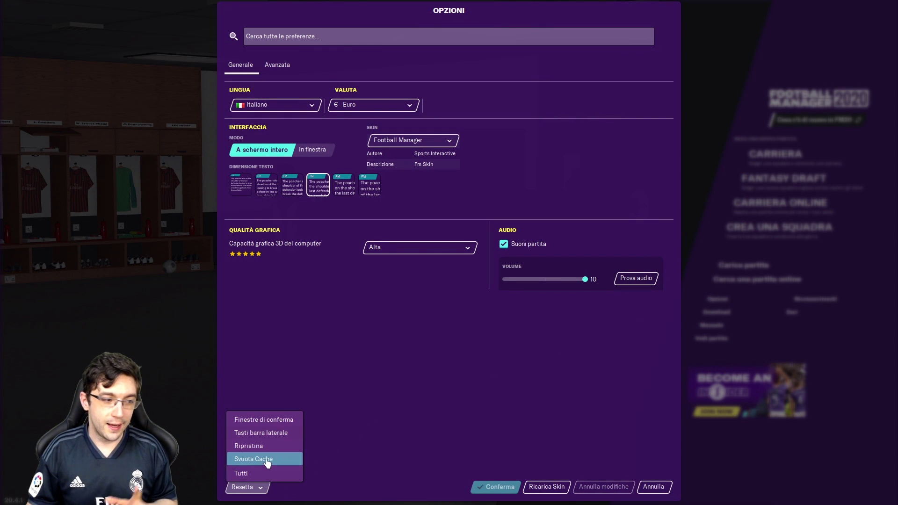
{"action": "left_click", "coordinate": [268, 461]}
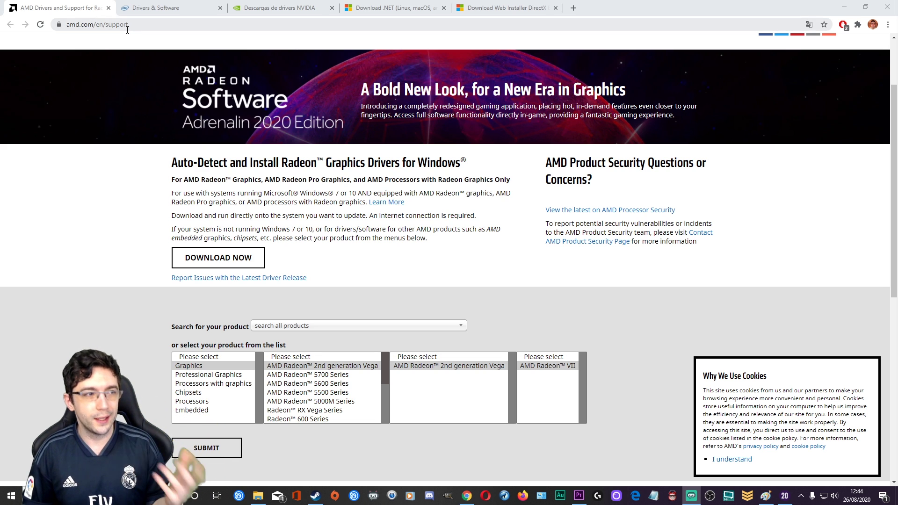
- In the browser, review the AMD, Intel and NVIDIA driver pages and the .NET and DirectX End-User Runtime download pages
{"action": "scroll", "coordinate": [211, 150], "scroll_direction": "up", "scroll_amount": 2}
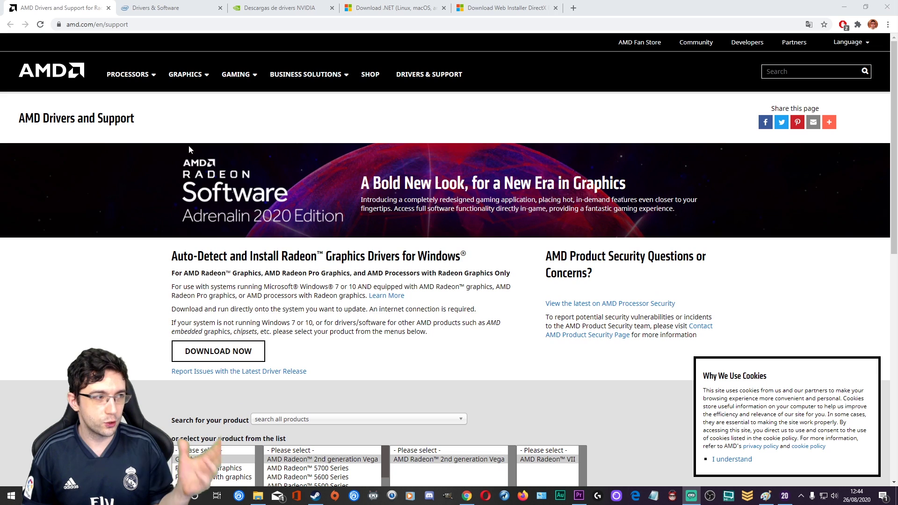
{"action": "left_click", "coordinate": [149, 8]}
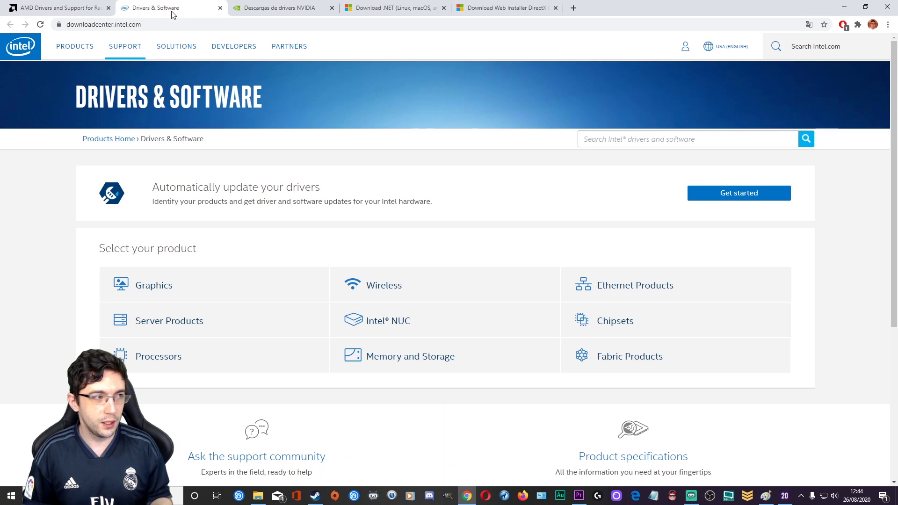
{"action": "left_click", "coordinate": [275, 10]}
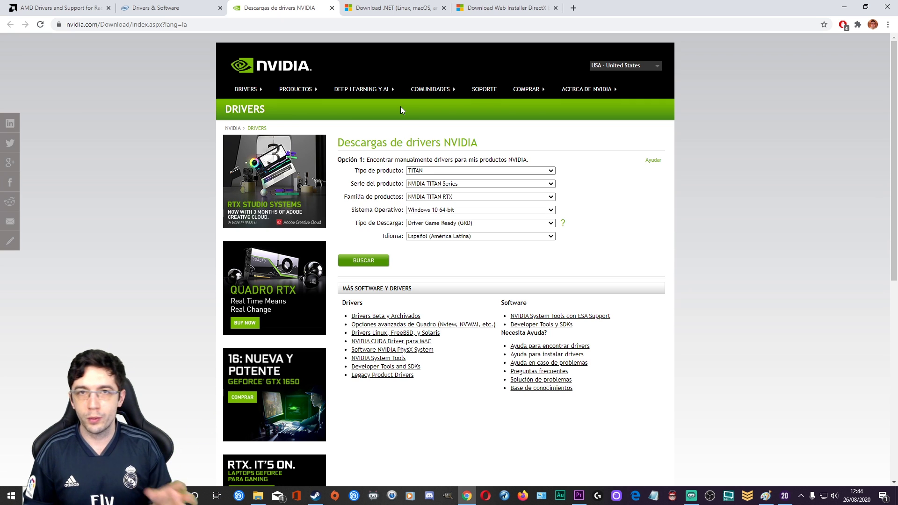
{"action": "left_click", "coordinate": [404, 11]}
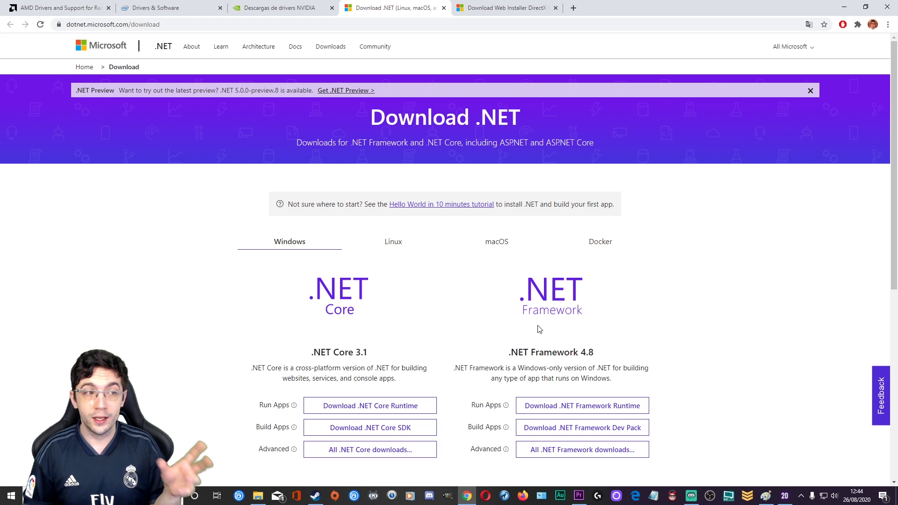
{"action": "left_click", "coordinate": [506, 10]}
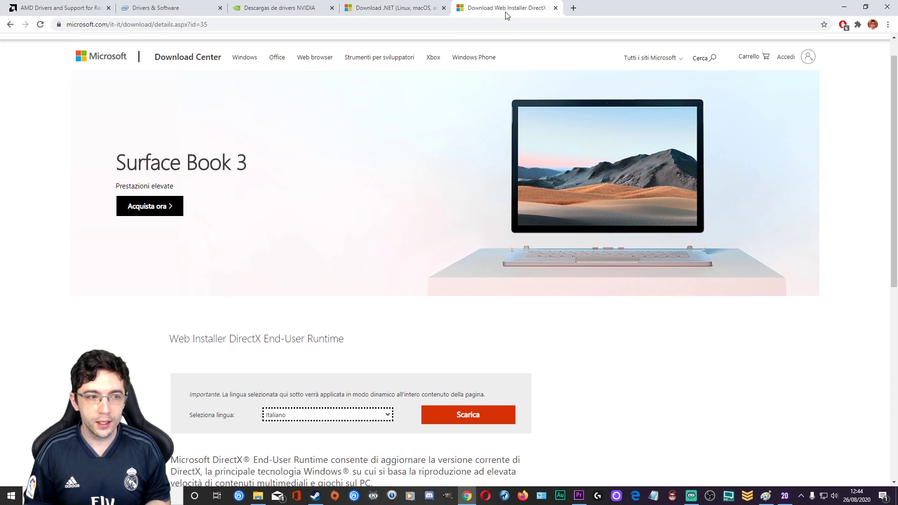
{"action": "scroll", "coordinate": [282, 219], "scroll_direction": "down", "scroll_amount": 2}
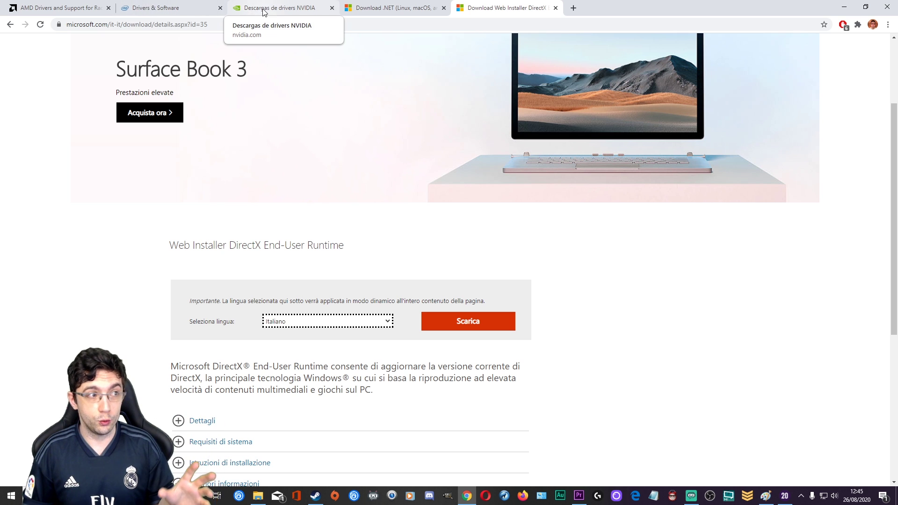
{"action": "left_click", "coordinate": [382, 10]}
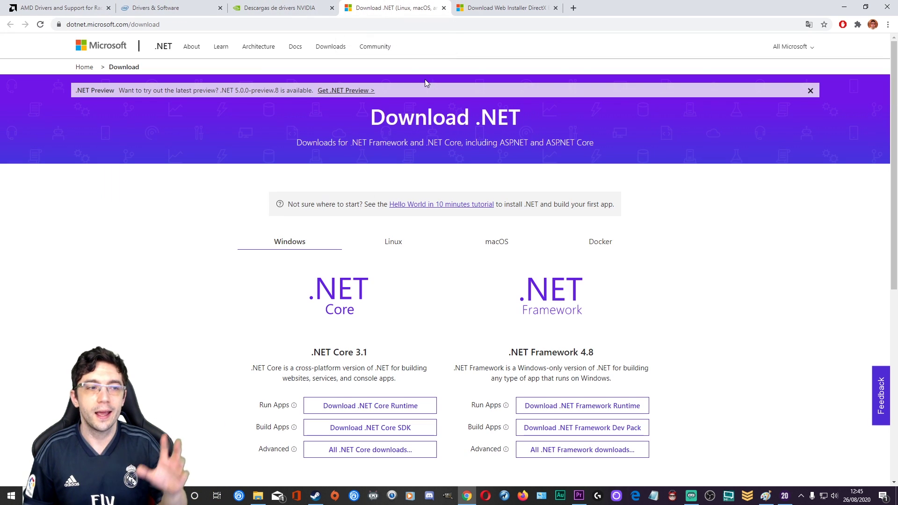
{"action": "left_click", "coordinate": [525, 4]}
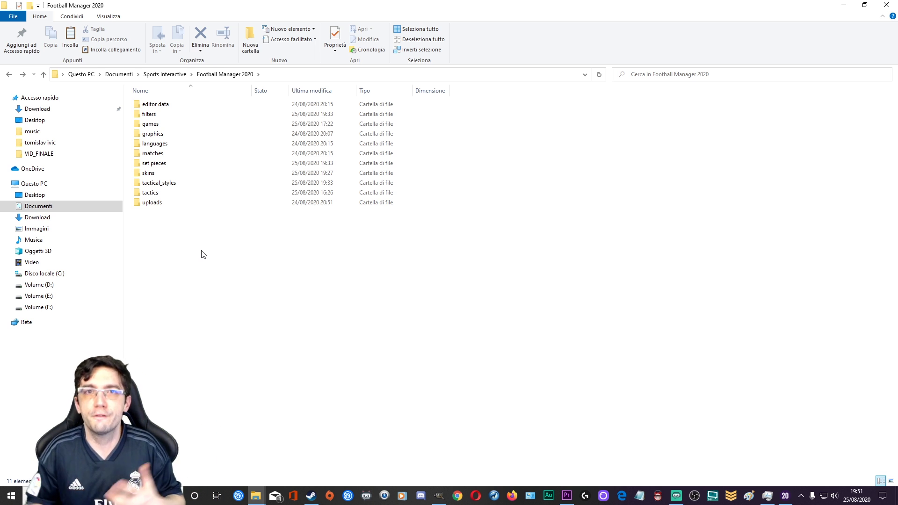
- Examine the contents of the graphics, filters and tactical_styles folders inside the Football Manager 2020 documents folder
{"action": "double_click", "coordinate": [214, 136]}
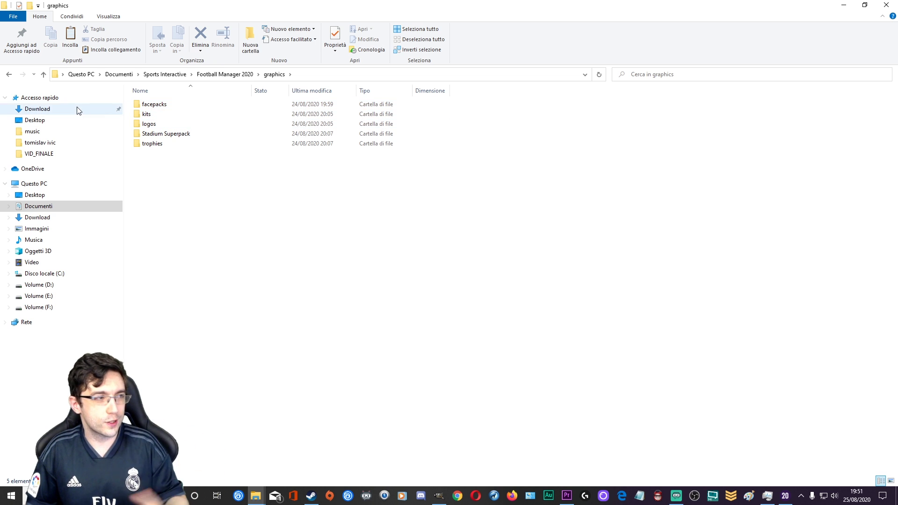
{"action": "left_click", "coordinate": [9, 75]}
{"action": "left_click", "coordinate": [316, 305]}
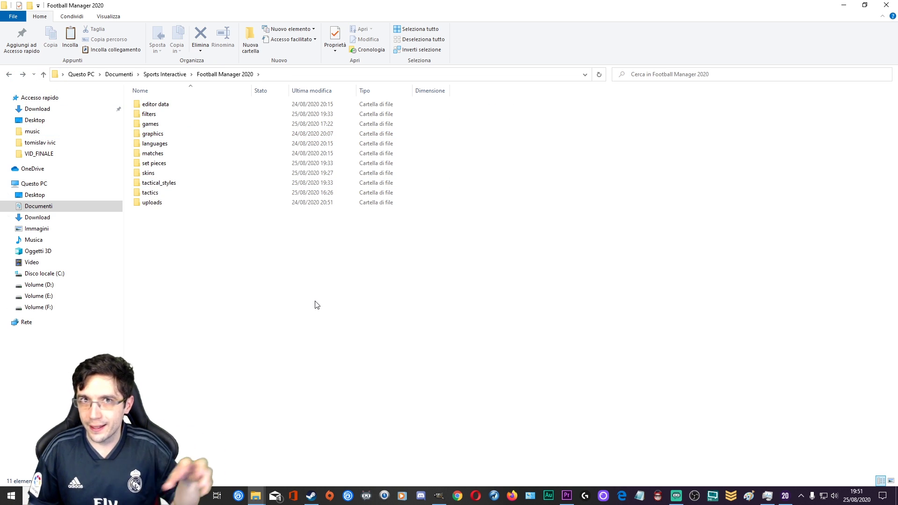
{"action": "double_click", "coordinate": [195, 115]}
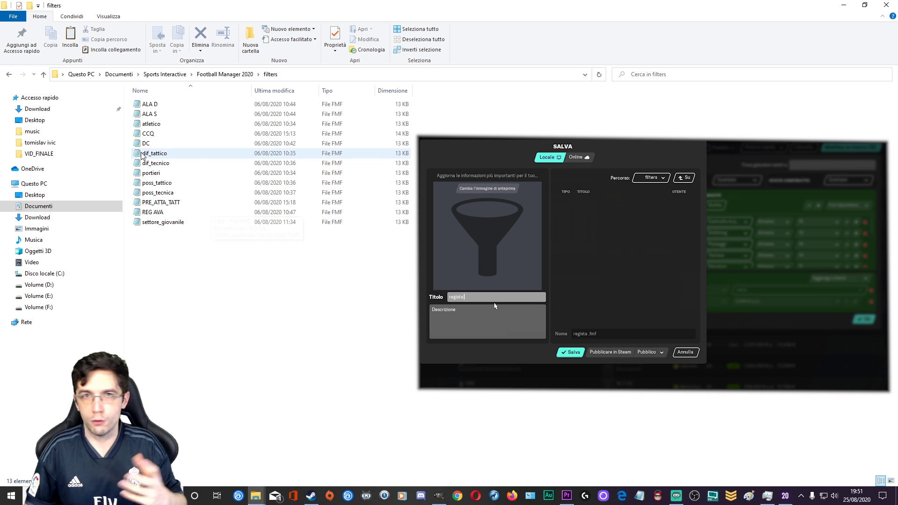
{"action": "left_click", "coordinate": [9, 75]}
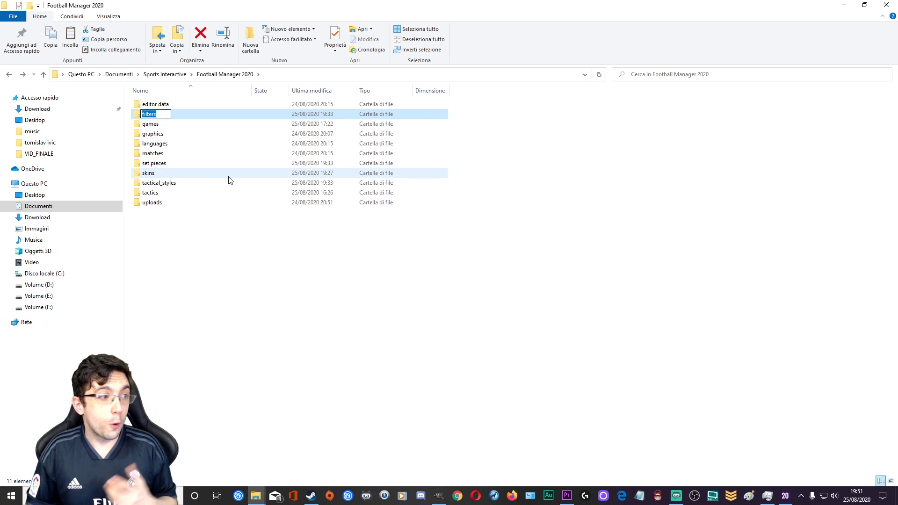
{"action": "left_click", "coordinate": [226, 174]}
{"action": "left_click", "coordinate": [223, 186]}
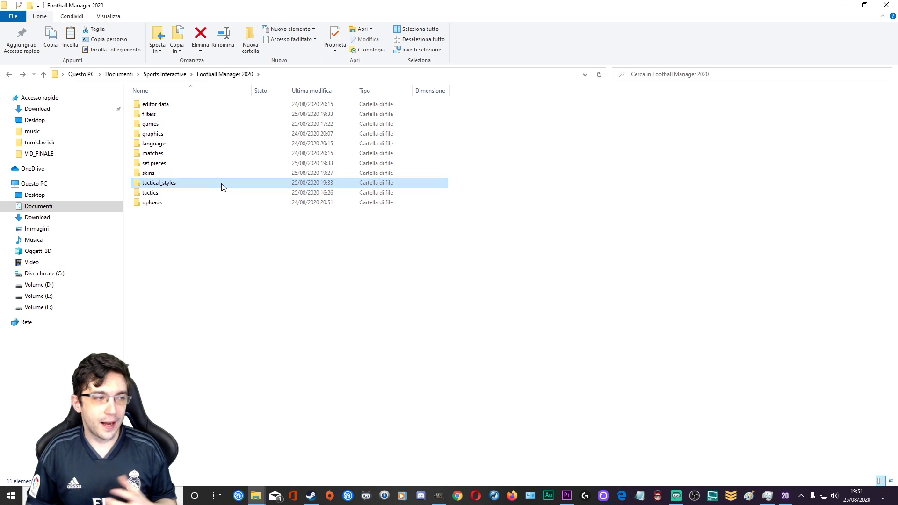
{"action": "double_click", "coordinate": [222, 185]}
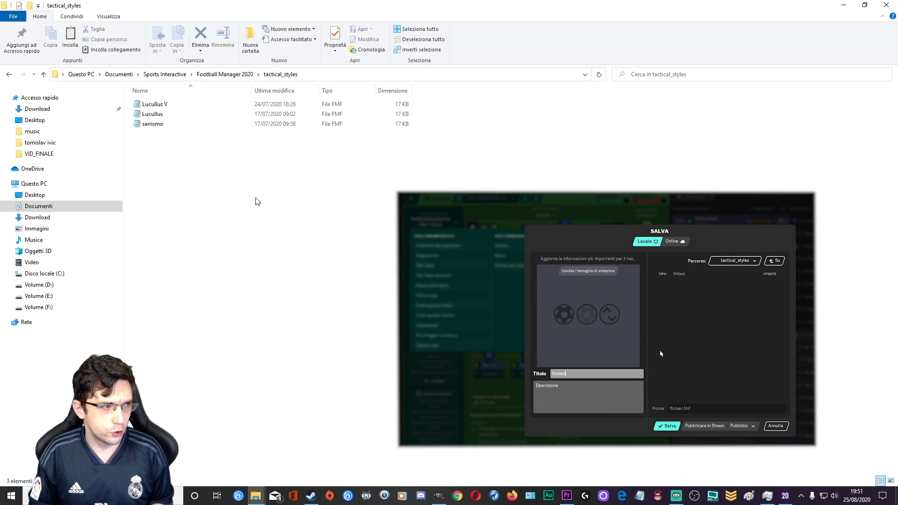
{"action": "left_click", "coordinate": [188, 116]}
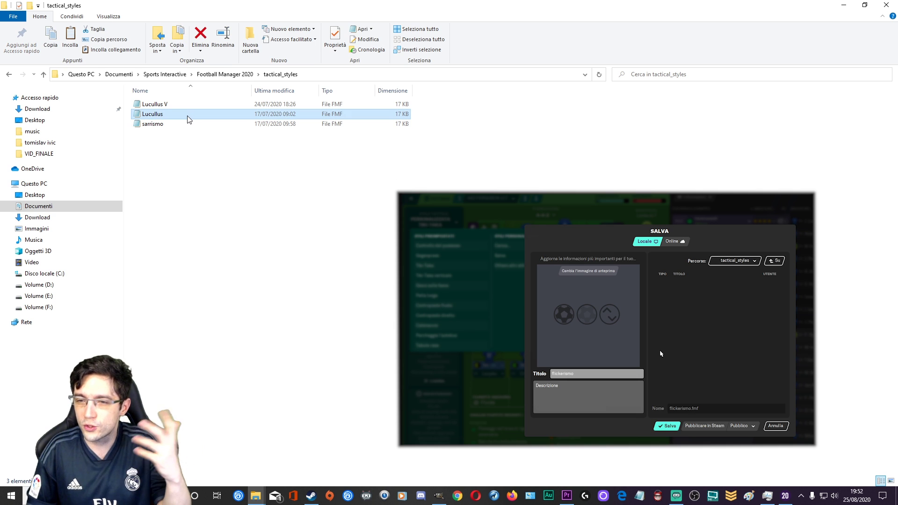
{"action": "left_click", "coordinate": [9, 75]}
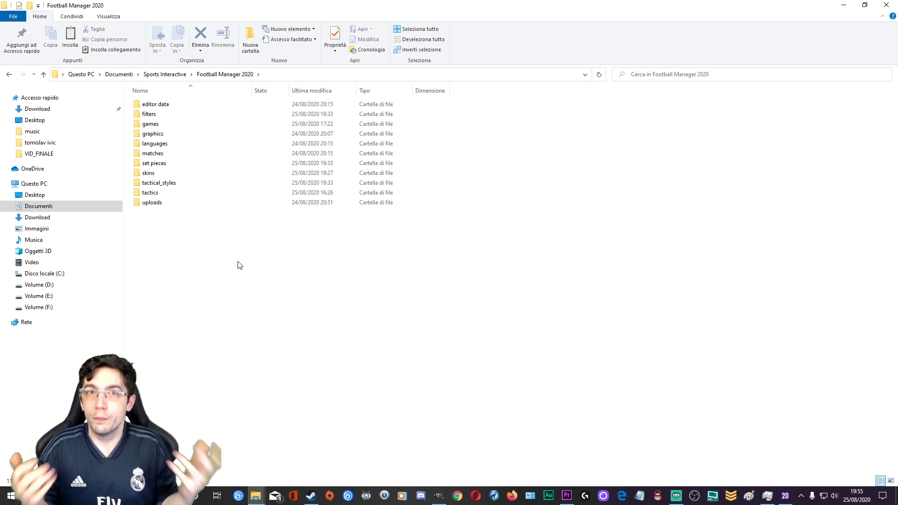
- Open Task Manager and end the Football Manager 2020 task
{"action": "key", "text": "ctrl+alt+Delete"}
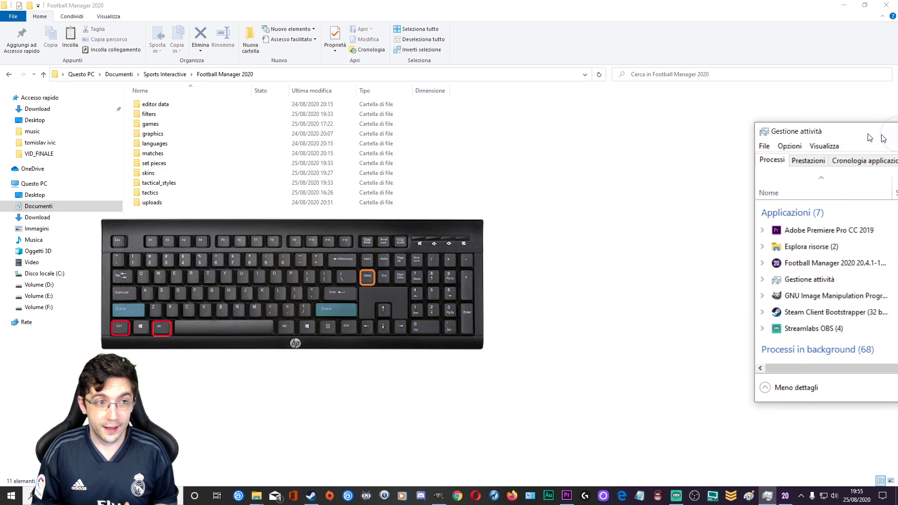
{"action": "left_click_drag", "start_coordinate": [883, 136], "coordinate": [638, 137]}
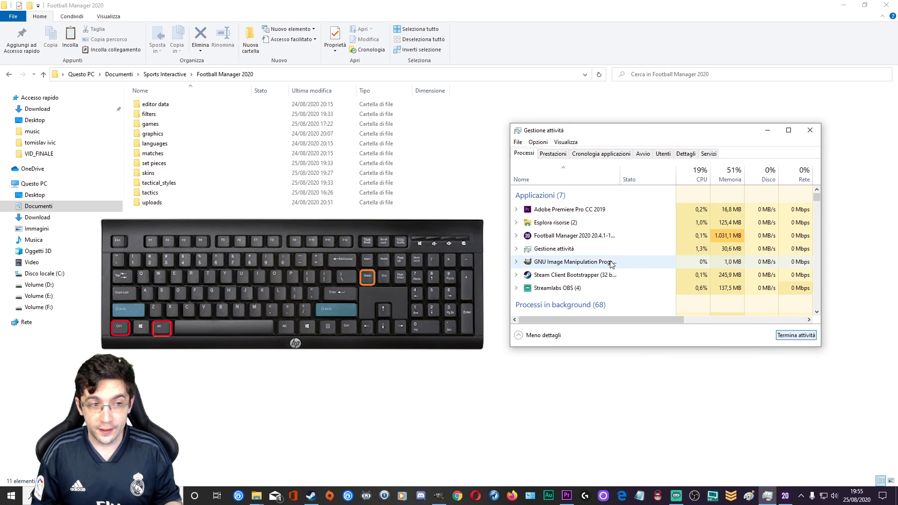
{"action": "left_click", "coordinate": [614, 212]}
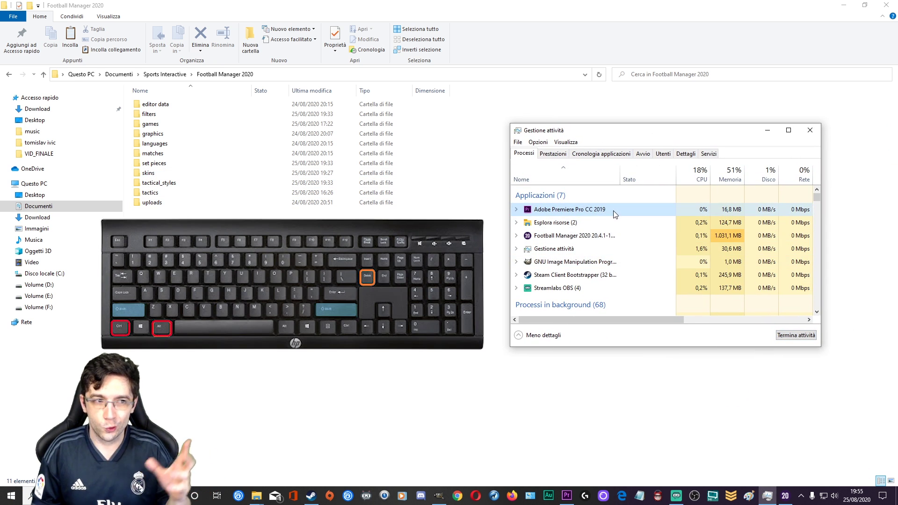
{"action": "left_click", "coordinate": [608, 235]}
{"action": "left_click", "coordinate": [794, 336]}
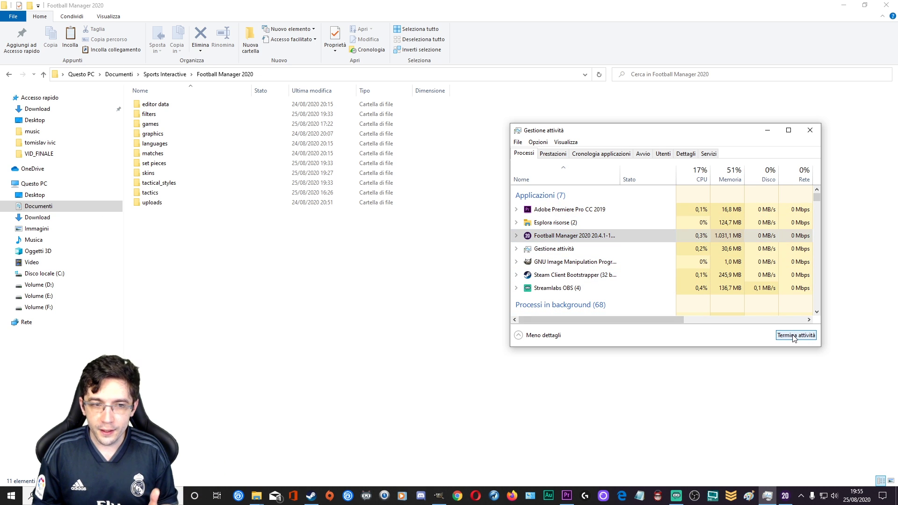
{"action": "left_click", "coordinate": [283, 272]}
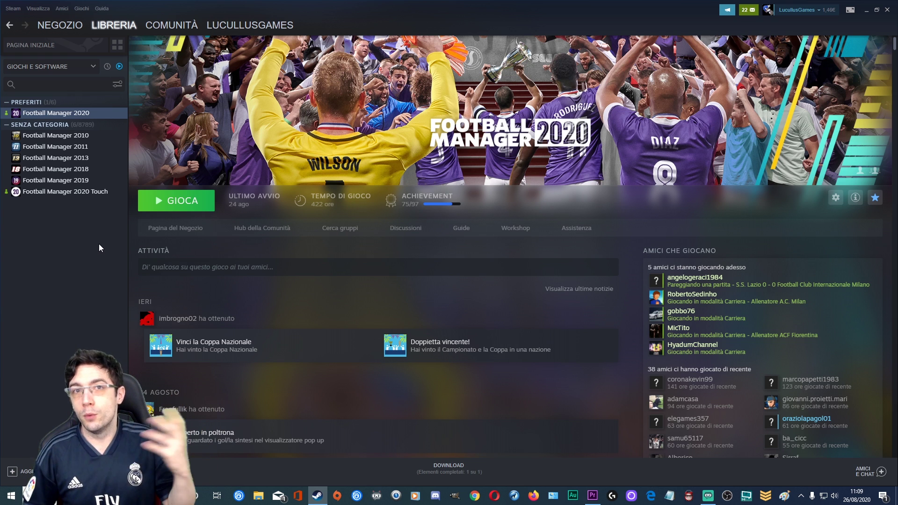
- In the Steam library, verify the integrity of Football Manager 2020's local game files and close the validation report
{"action": "right_click", "coordinate": [97, 113]}
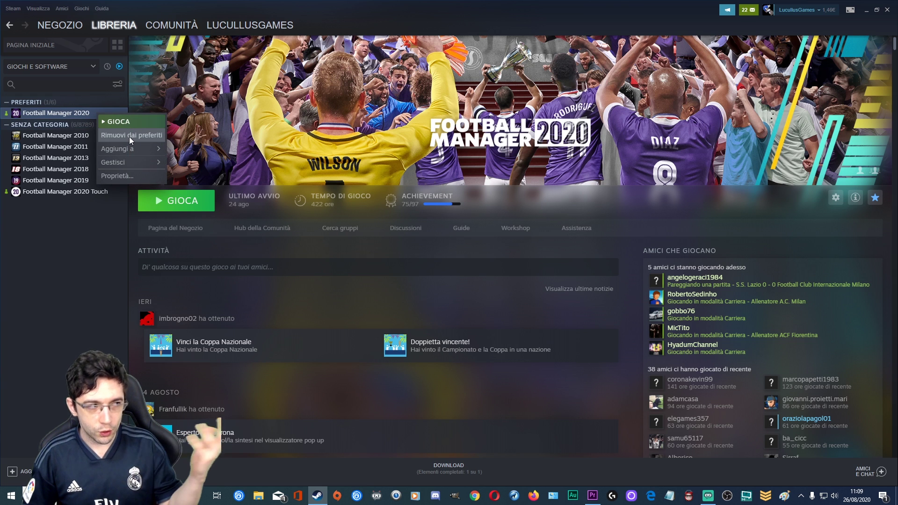
{"action": "mouse_move", "coordinate": [148, 166]}
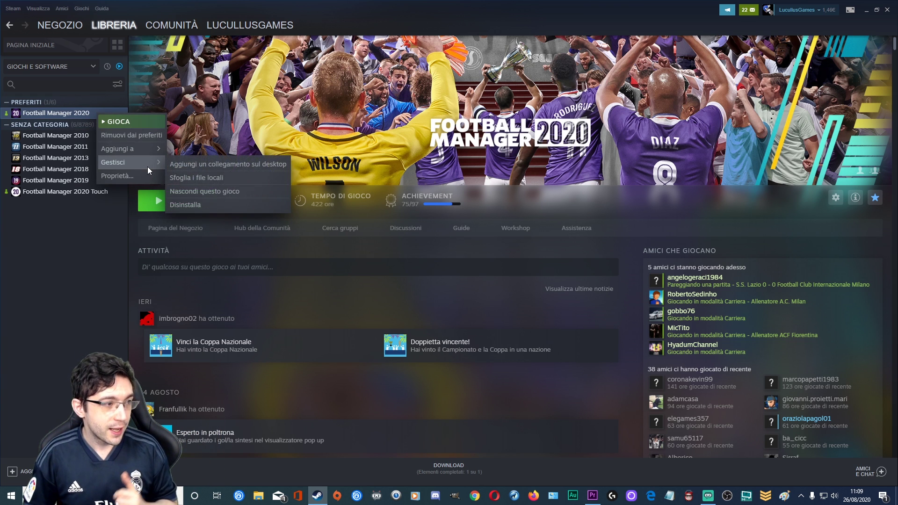
{"action": "left_click", "coordinate": [145, 176]}
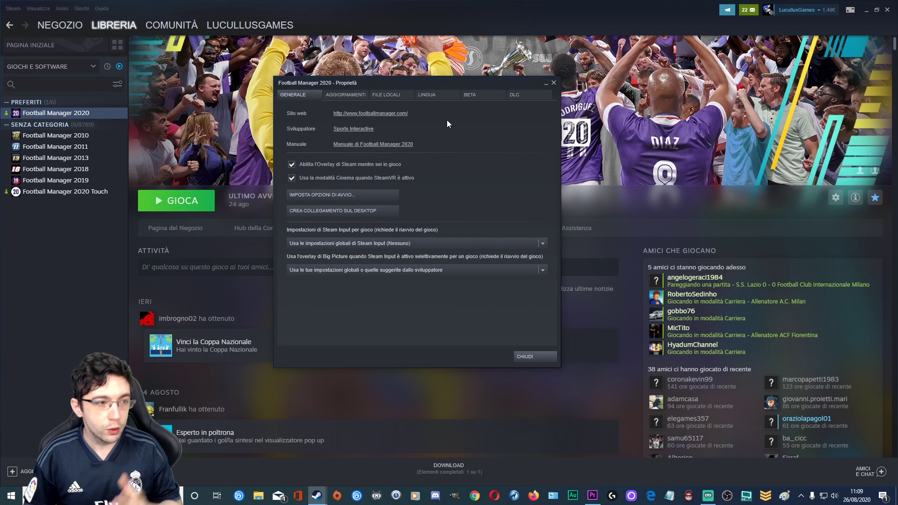
{"action": "left_click", "coordinate": [397, 96]}
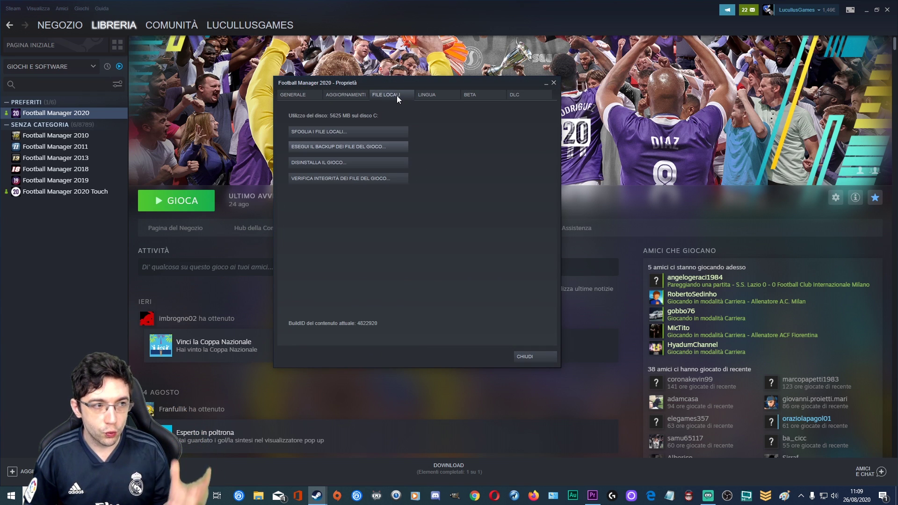
{"action": "left_click", "coordinate": [388, 178]}
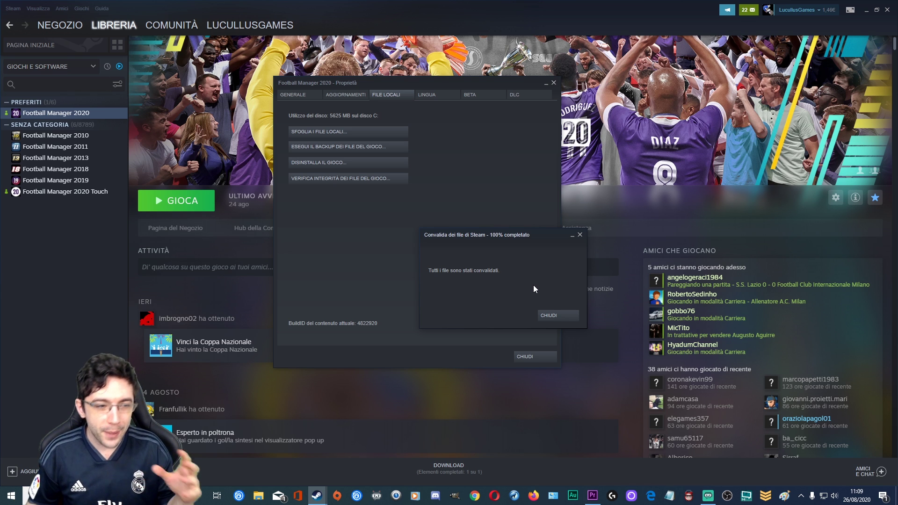
{"action": "left_click", "coordinate": [568, 311]}
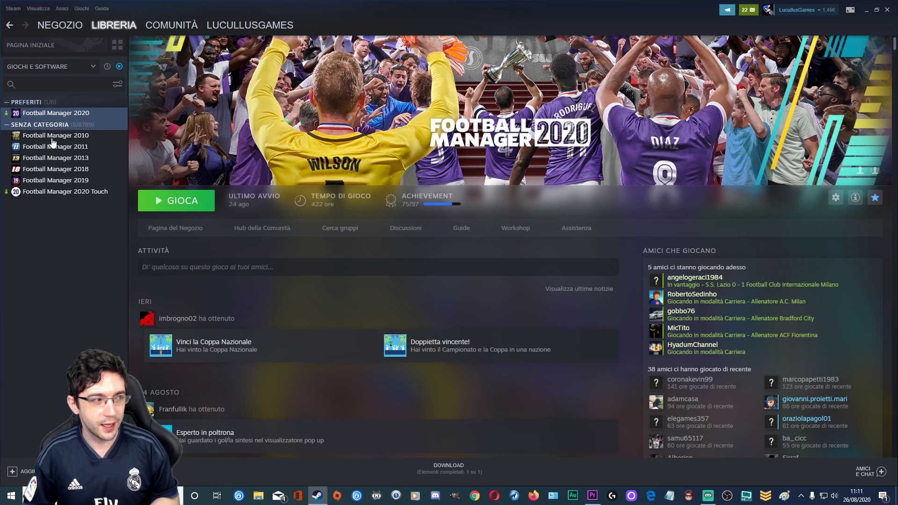
- Uninstall Football Manager 2020 from the Steam library and confirm the removal
{"action": "right_click", "coordinate": [92, 113]}
{"action": "mouse_move", "coordinate": [154, 160]}
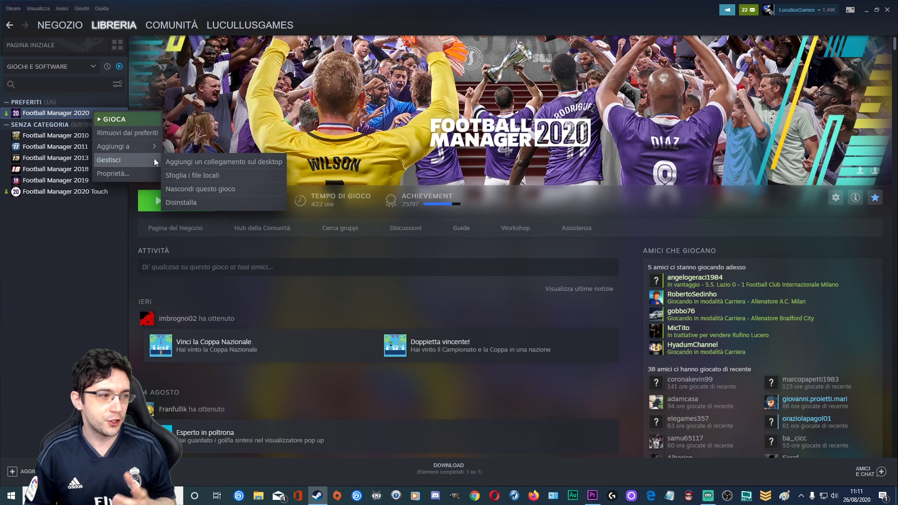
{"action": "left_click", "coordinate": [218, 202]}
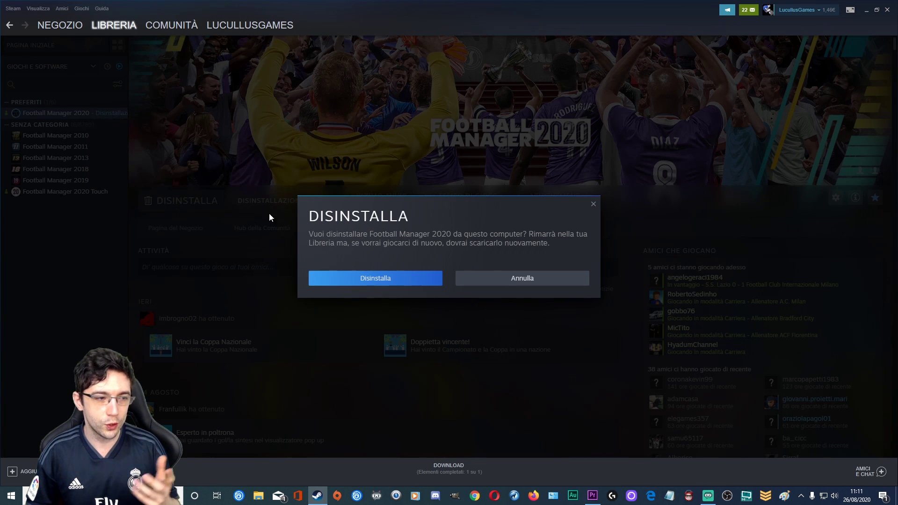
{"action": "left_click", "coordinate": [372, 283]}
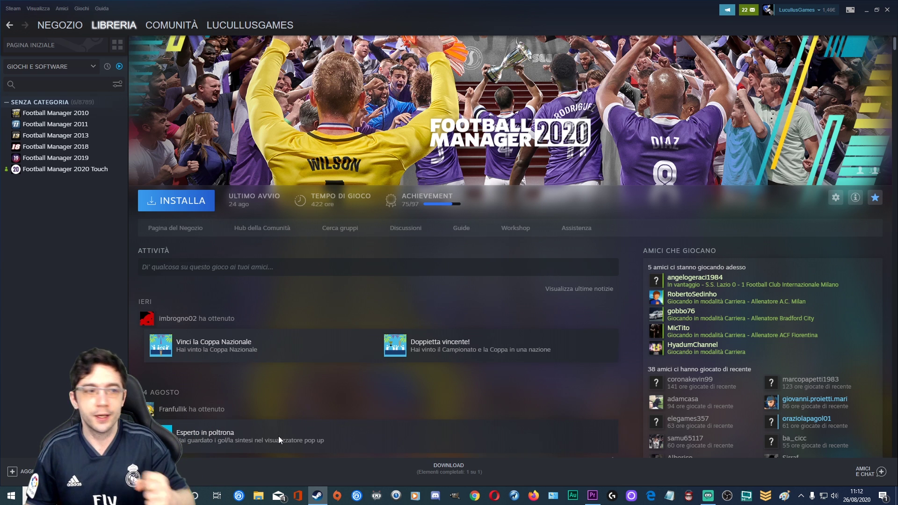
- In File Explorer, go to the common folder under Disco locale (C:), Programmi (x86), Steam, steamapps
{"action": "left_click", "coordinate": [259, 496]}
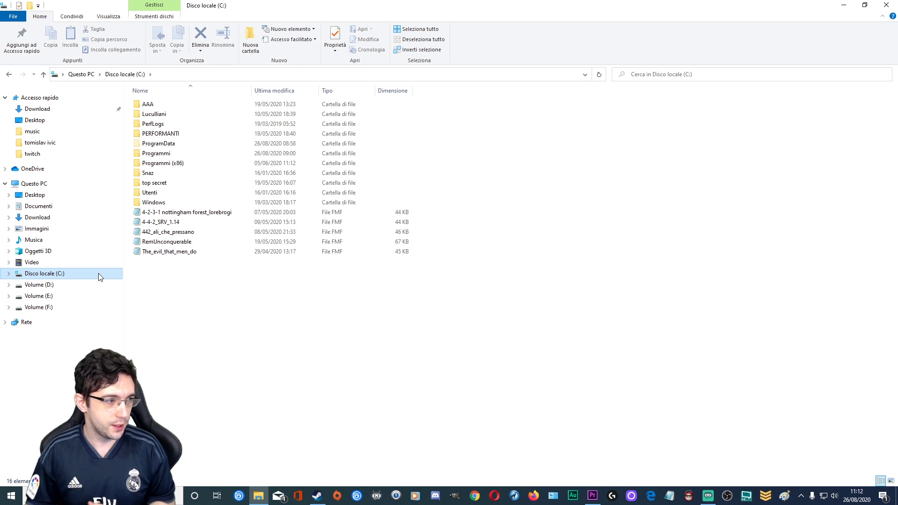
{"action": "double_click", "coordinate": [195, 165]}
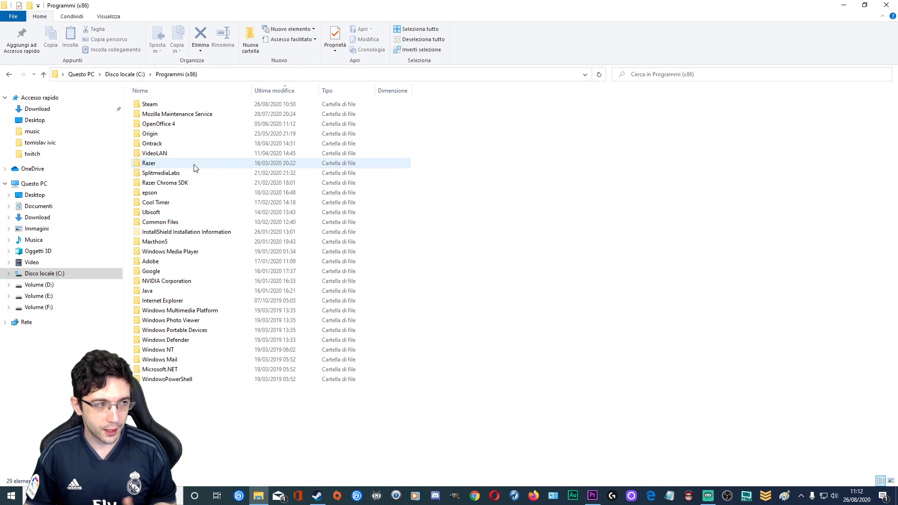
{"action": "double_click", "coordinate": [191, 107]}
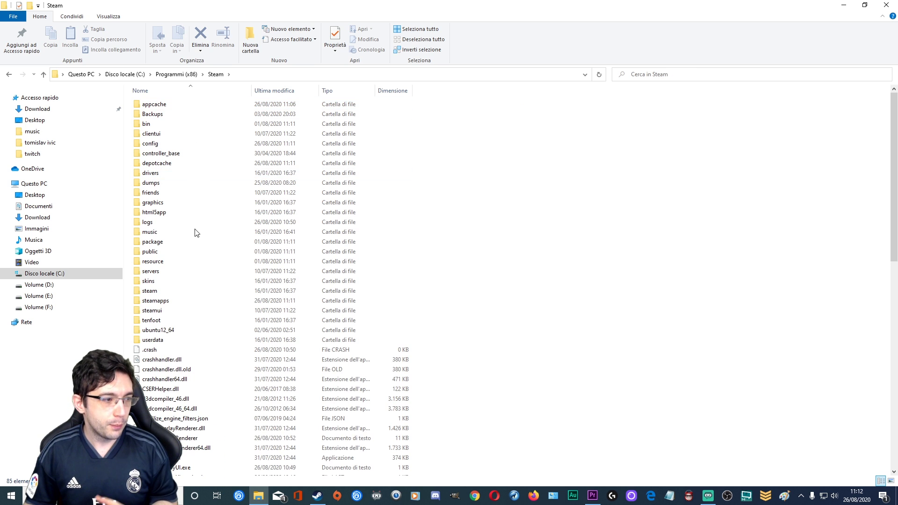
{"action": "double_click", "coordinate": [189, 304]}
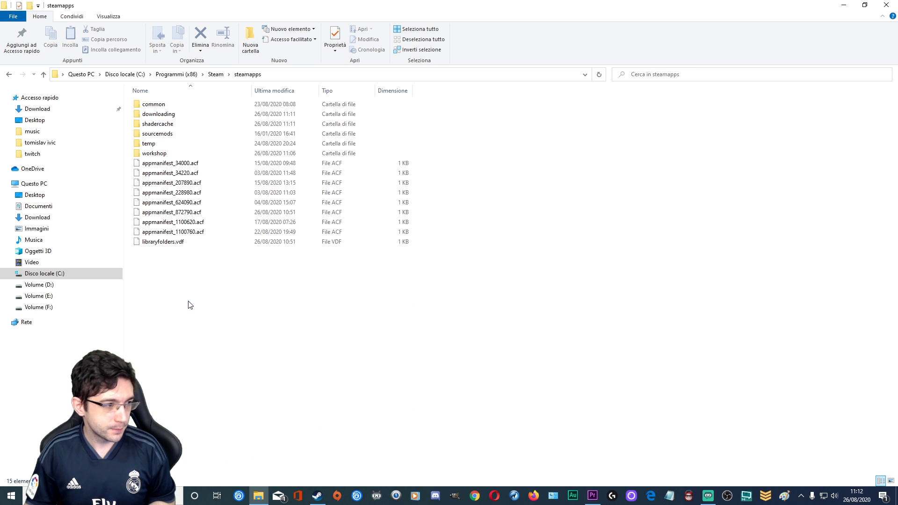
{"action": "double_click", "coordinate": [193, 108]}
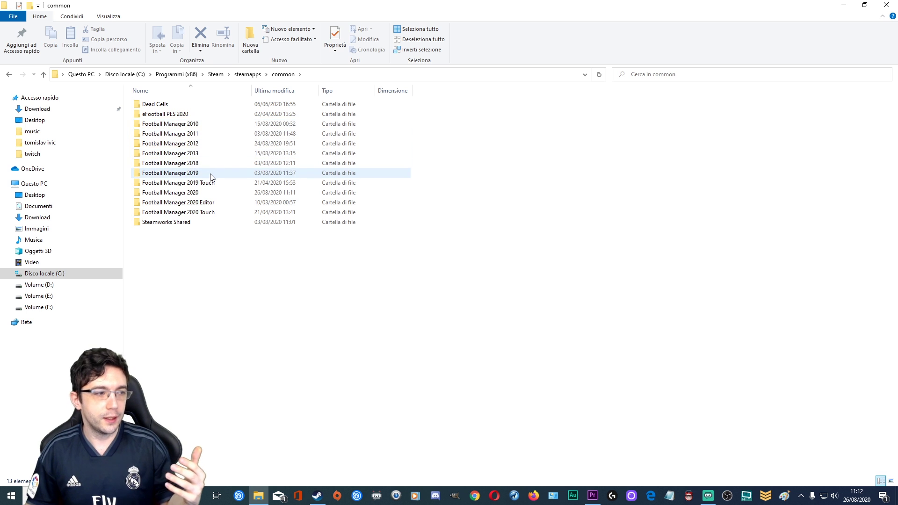
{"action": "mouse_move", "coordinate": [209, 174]}
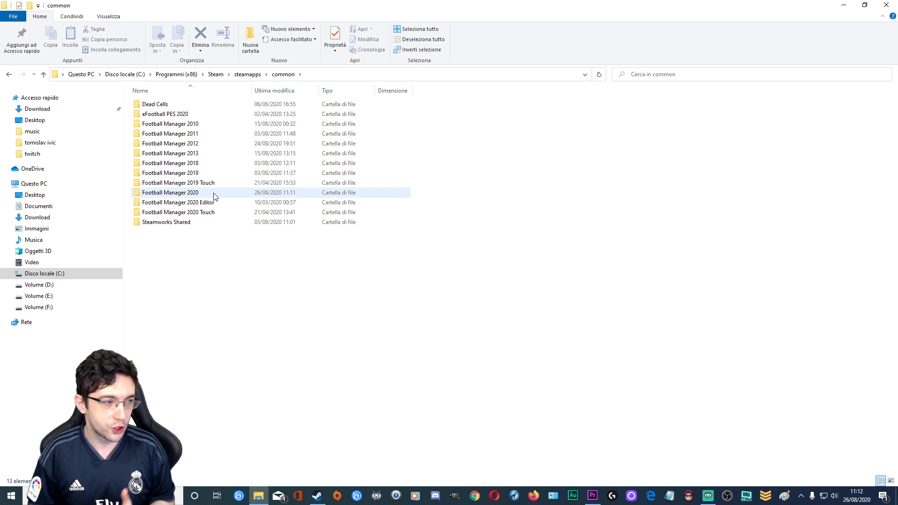
- Examine the files left in the Football Manager 2020 installation folder and return to the common folder
{"action": "double_click", "coordinate": [215, 196]}
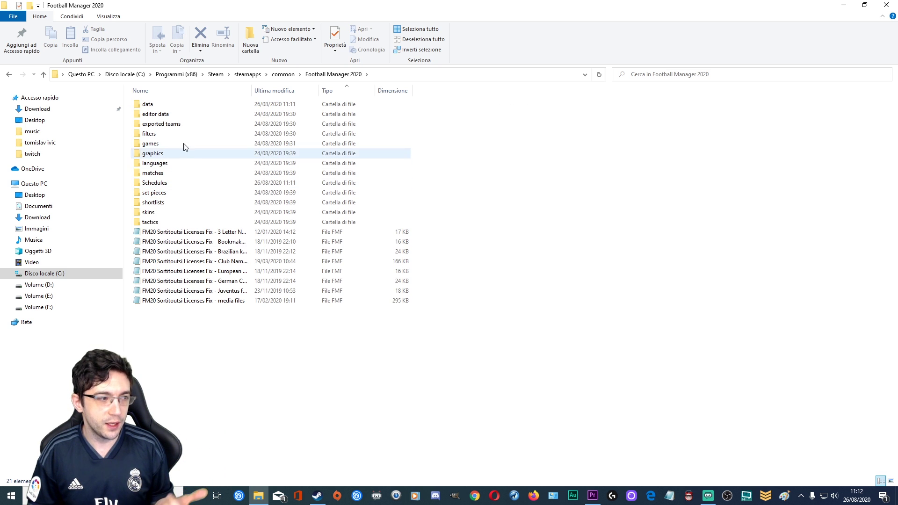
{"action": "left_click", "coordinate": [9, 74]}
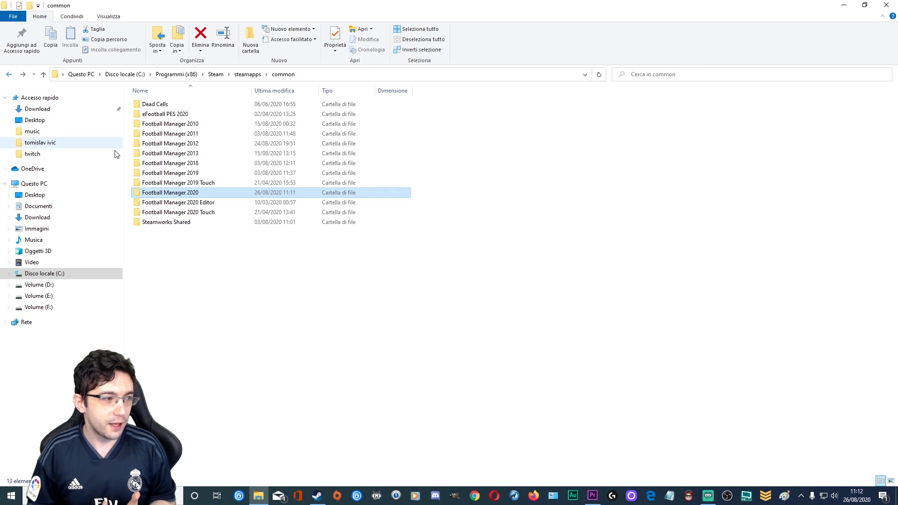
{"action": "double_click", "coordinate": [221, 197]}
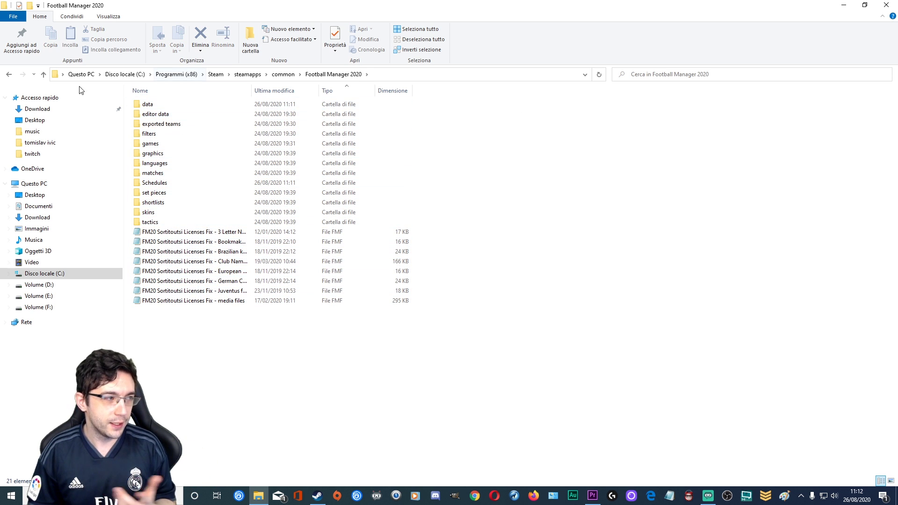
{"action": "left_click", "coordinate": [9, 74]}
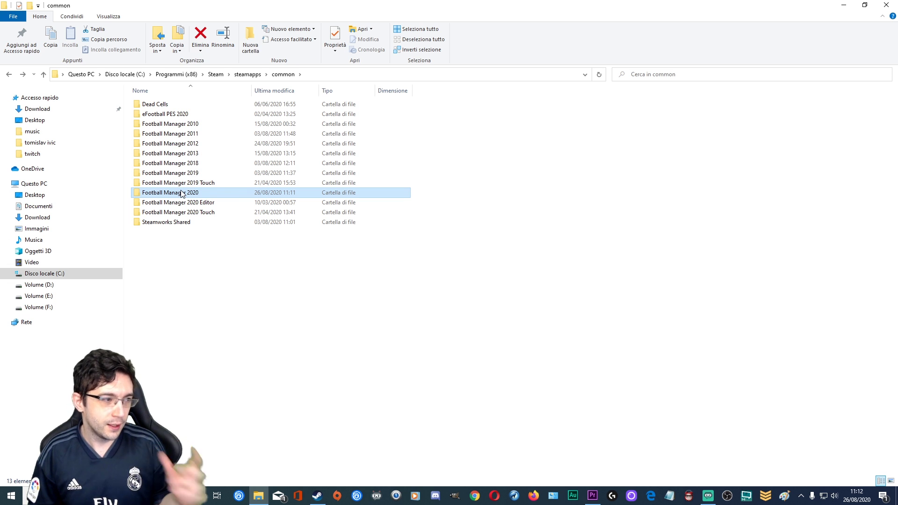
- Permanently delete the leftover Football Manager 2020 folder from the common folder and confirm the removal
{"action": "mouse_move", "coordinate": [202, 195]}
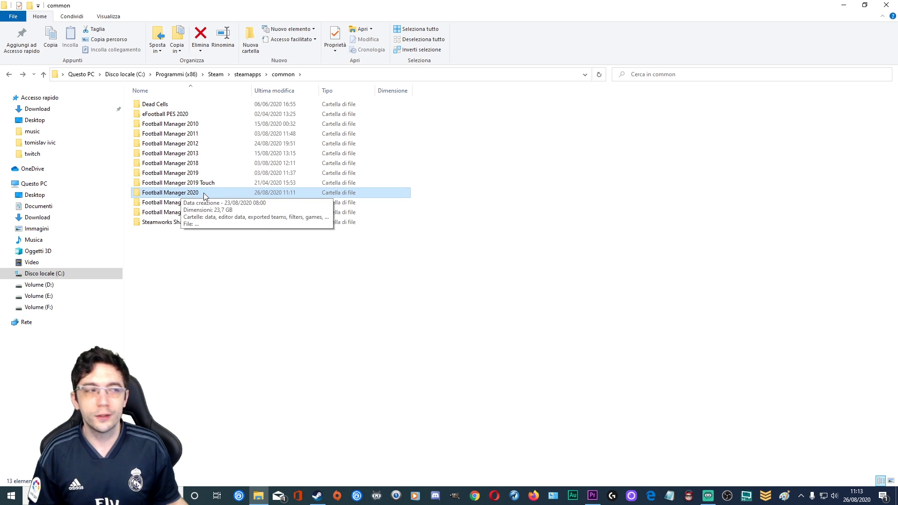
{"action": "right_click", "coordinate": [204, 194]}
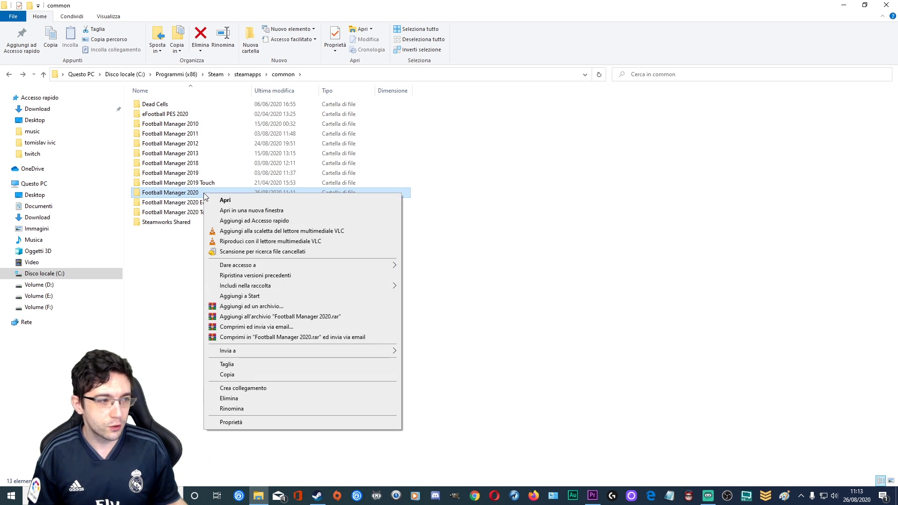
{"action": "left_click", "coordinate": [273, 398]}
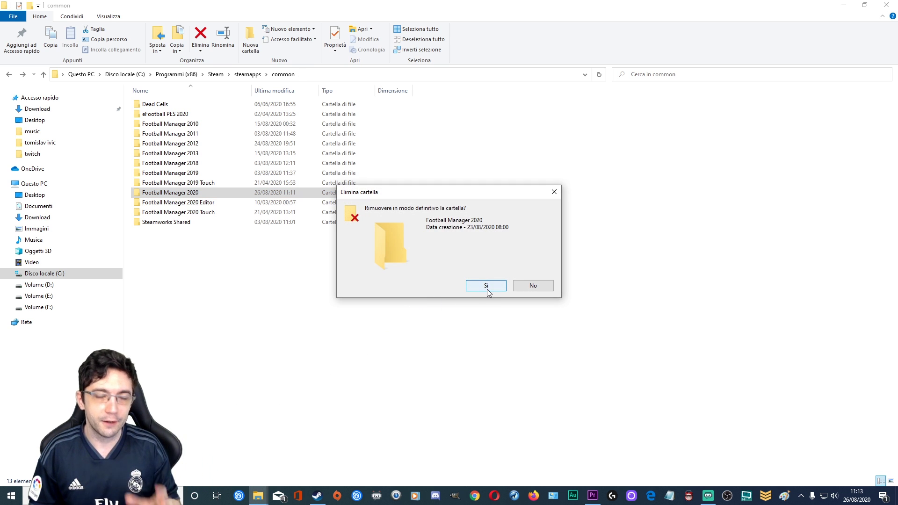
{"action": "left_click", "coordinate": [487, 287]}
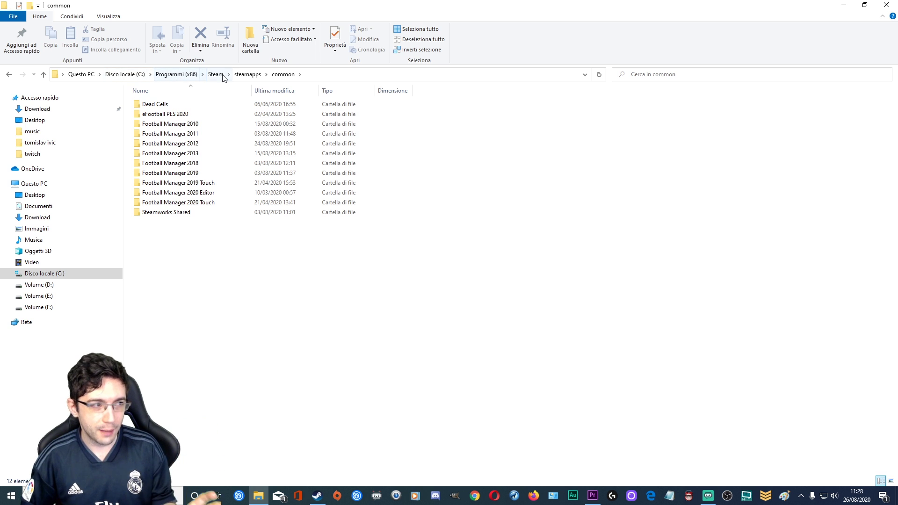
{"action": "left_click", "coordinate": [204, 206]}
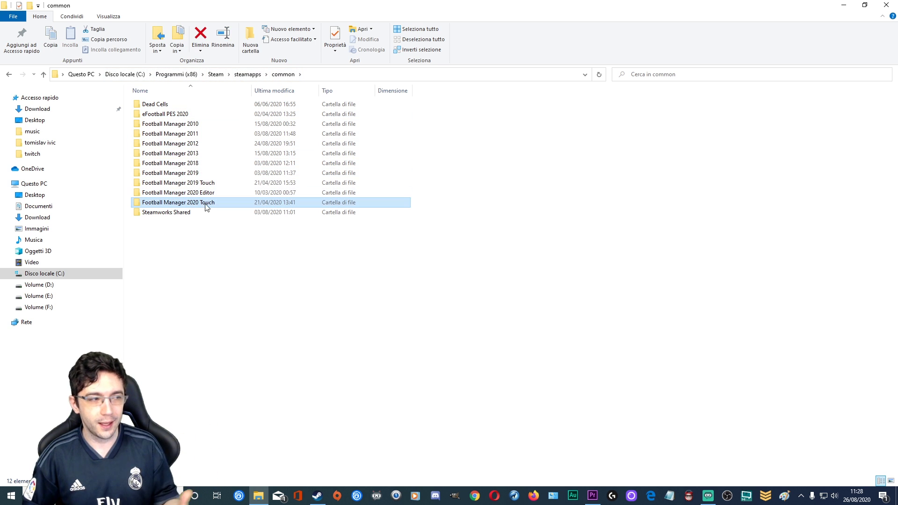
{"action": "left_click", "coordinate": [204, 175]}
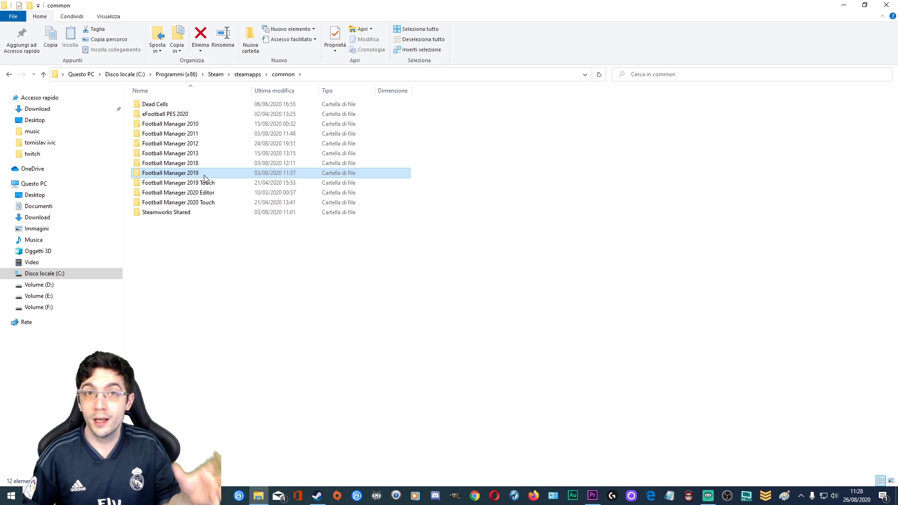
{"action": "mouse_move", "coordinate": [203, 176]}
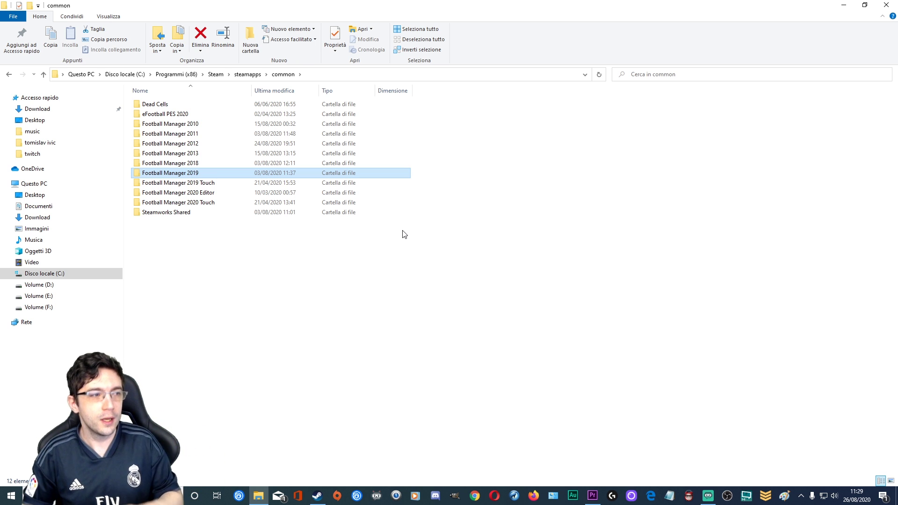
- Minimize File Explorer, switch to Steam and view the Football Manager 2019 page in the library
{"action": "left_click", "coordinate": [844, 5]}
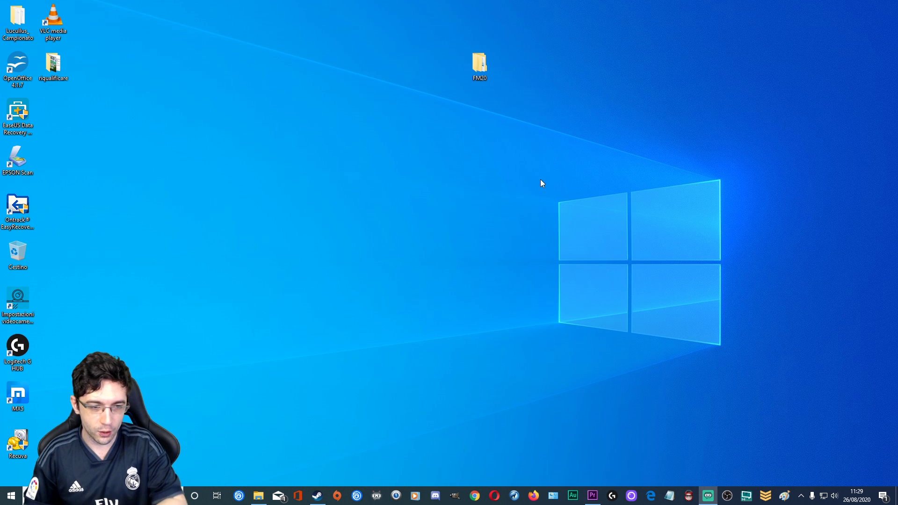
{"action": "left_click", "coordinate": [318, 496]}
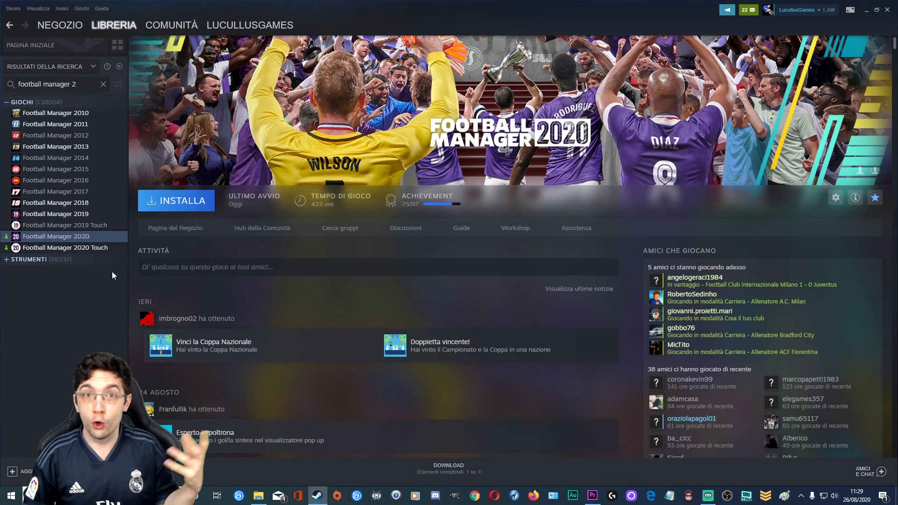
{"action": "left_click", "coordinate": [120, 215]}
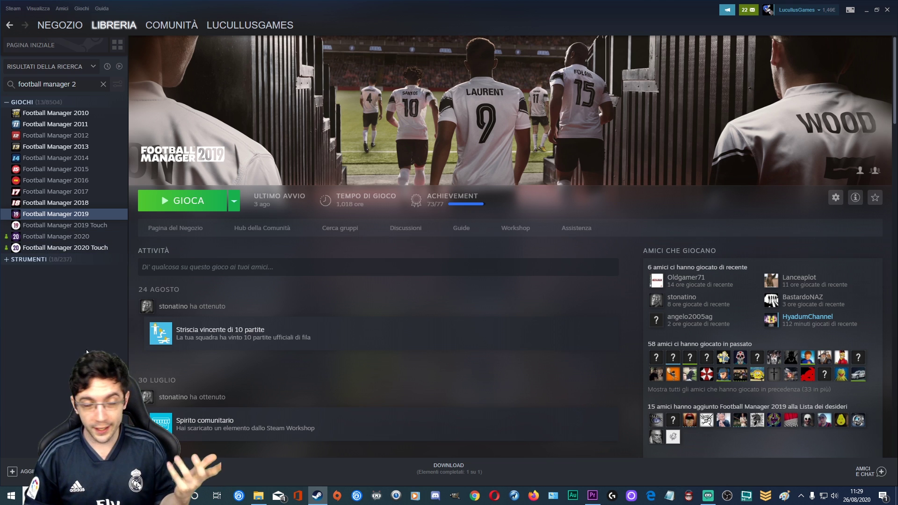
- From the FM20 folder on the desktop, inspect the Football Manager 2020 backup inside ISTALLAZIONE_GIOCO_SU_C and copy that folder
{"action": "left_click", "coordinate": [866, 12]}
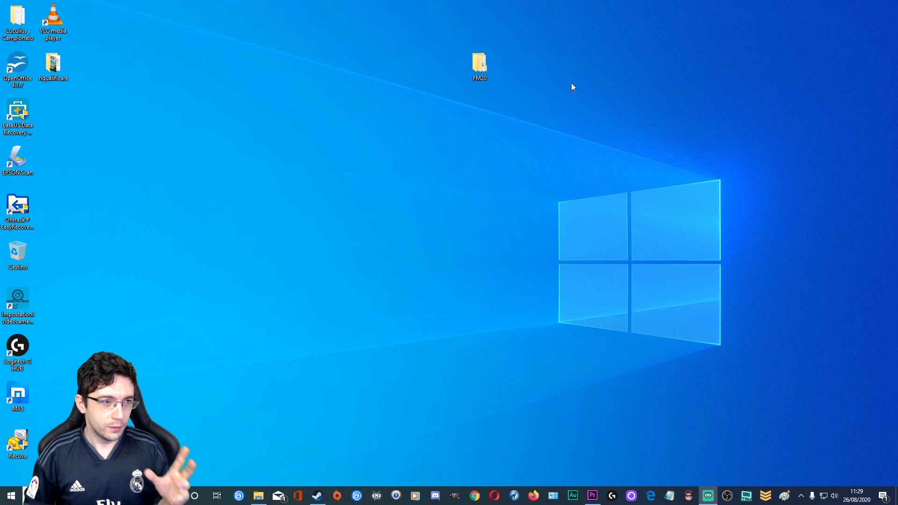
{"action": "double_click", "coordinate": [473, 60]}
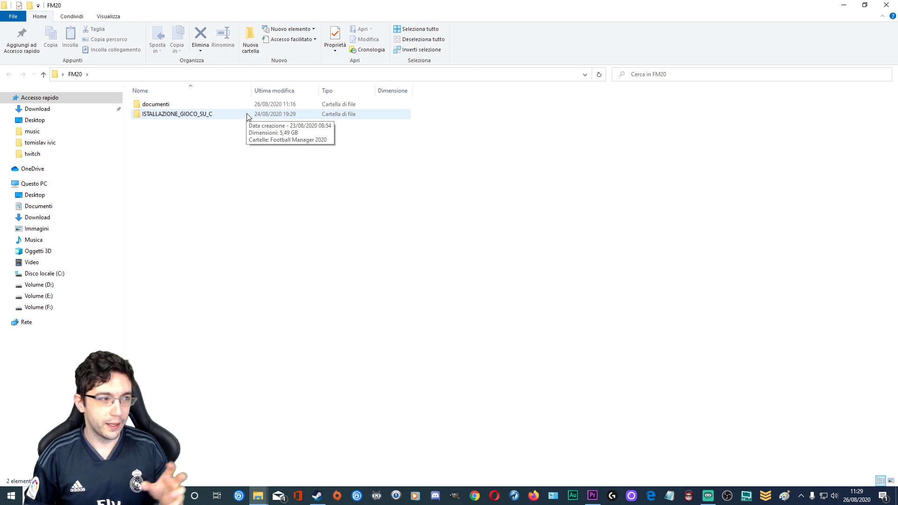
{"action": "double_click", "coordinate": [247, 115]}
{"action": "left_click", "coordinate": [215, 107]}
{"action": "double_click", "coordinate": [214, 107]}
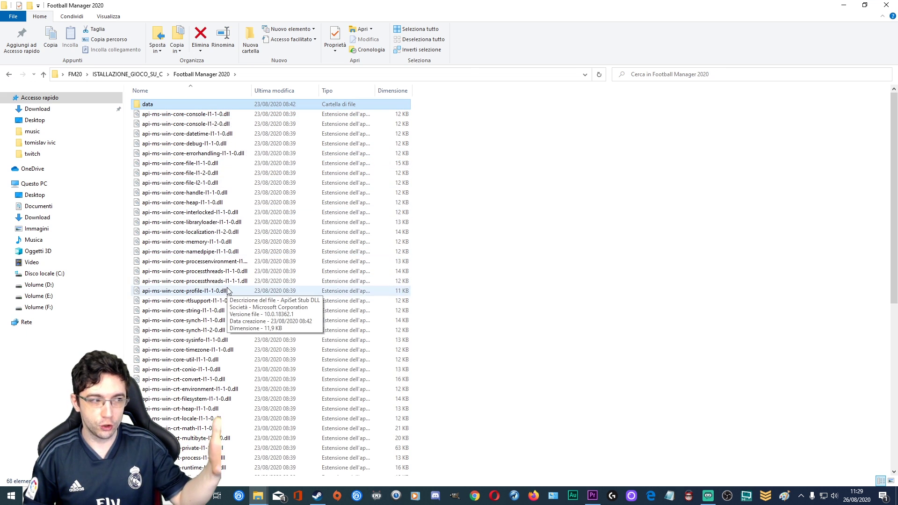
{"action": "scroll", "coordinate": [225, 281], "scroll_direction": "down", "scroll_amount": 2}
{"action": "key", "text": "alt+Left"}
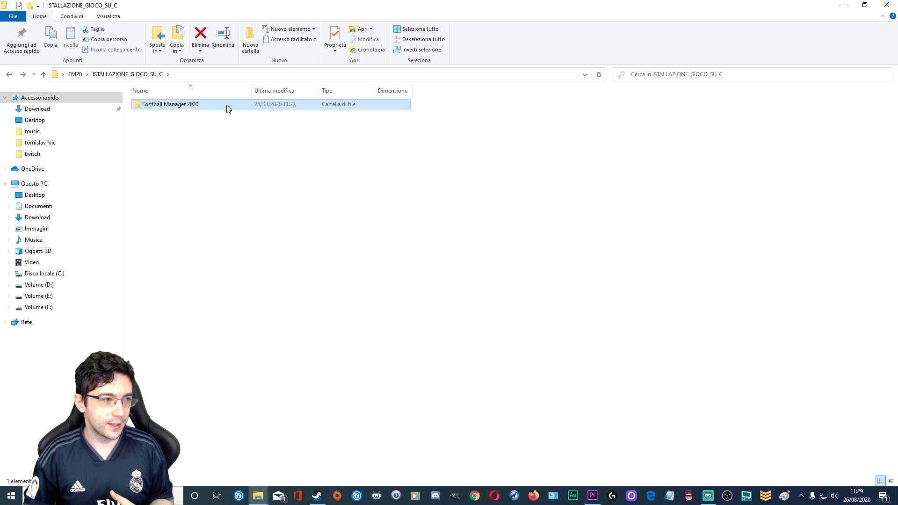
{"action": "right_click", "coordinate": [226, 105]}
{"action": "left_click", "coordinate": [276, 287]}
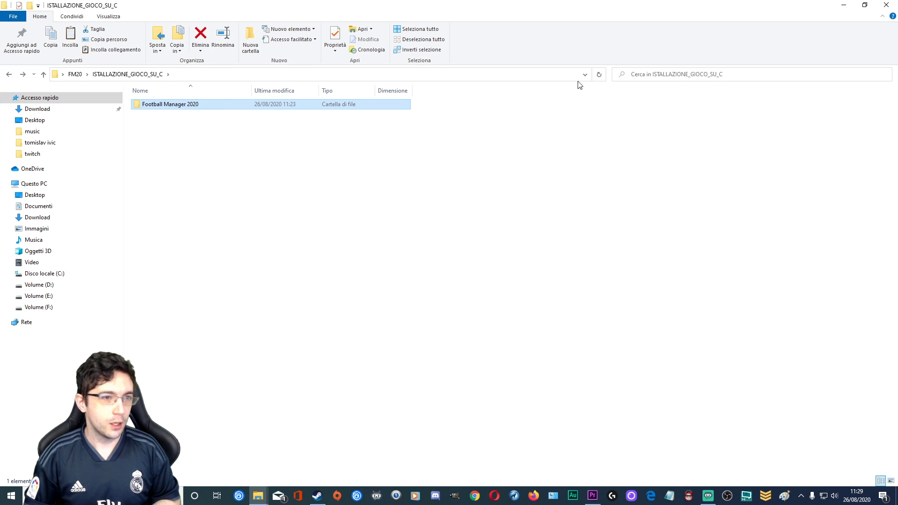
- Return to the open common folder of Steam in File Explorer and paste the copied Football Manager 2020 folder there
{"action": "left_click", "coordinate": [844, 6]}
{"action": "mouse_move", "coordinate": [258, 496]}
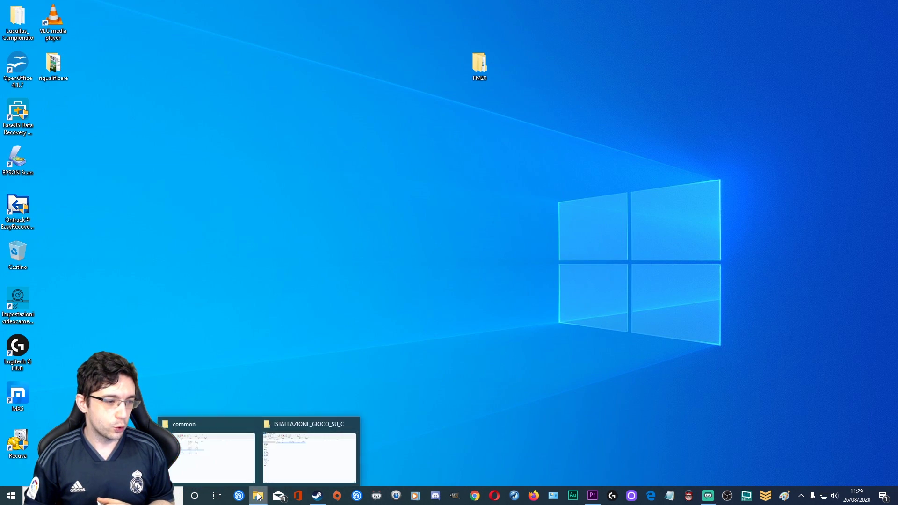
{"action": "left_click", "coordinate": [213, 457]}
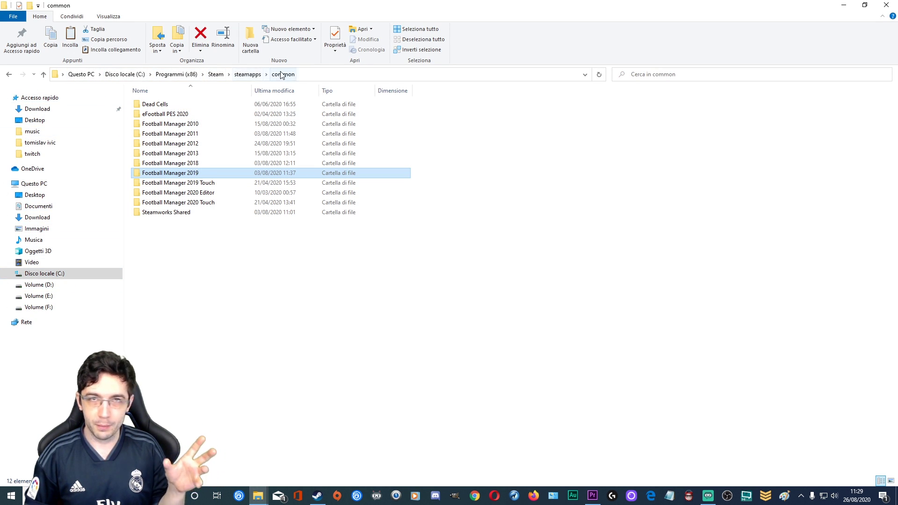
{"action": "right_click", "coordinate": [275, 267]}
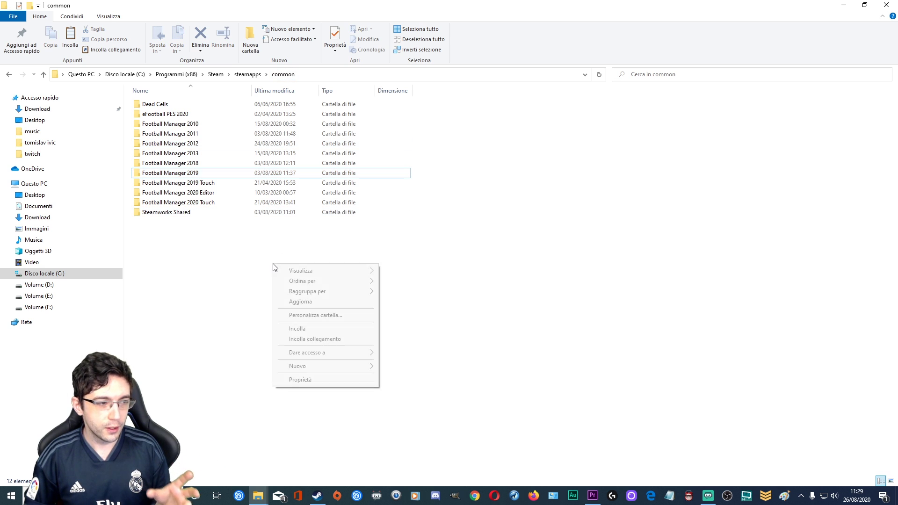
{"action": "left_click", "coordinate": [330, 329]}
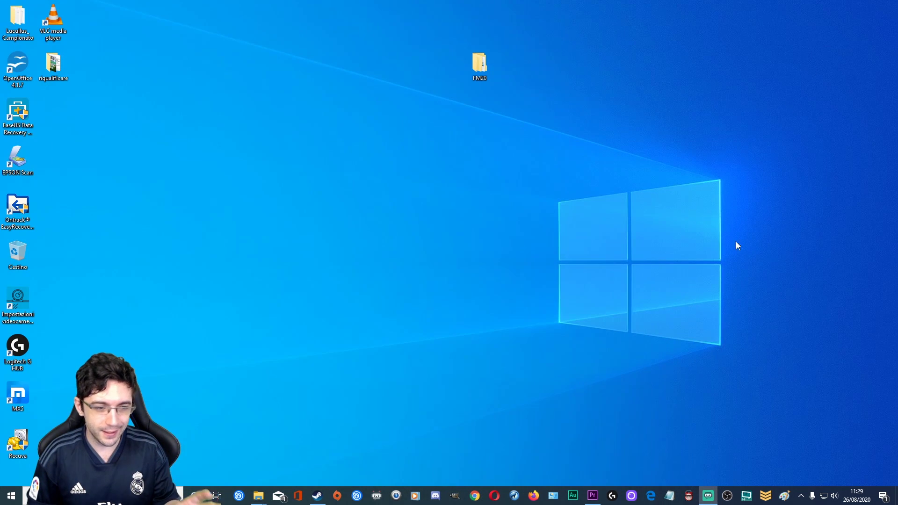
- Switch to the Steam library and install Football Manager 2020 in C:\Program Files (x86)\Steam without changing the shortcut options
{"action": "left_click", "coordinate": [844, 5]}
{"action": "left_click", "coordinate": [317, 496]}
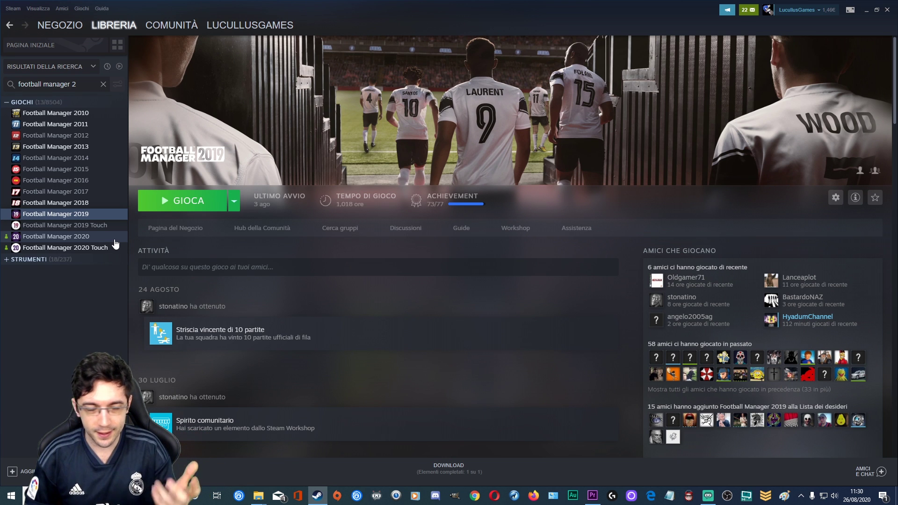
{"action": "left_click", "coordinate": [115, 240]}
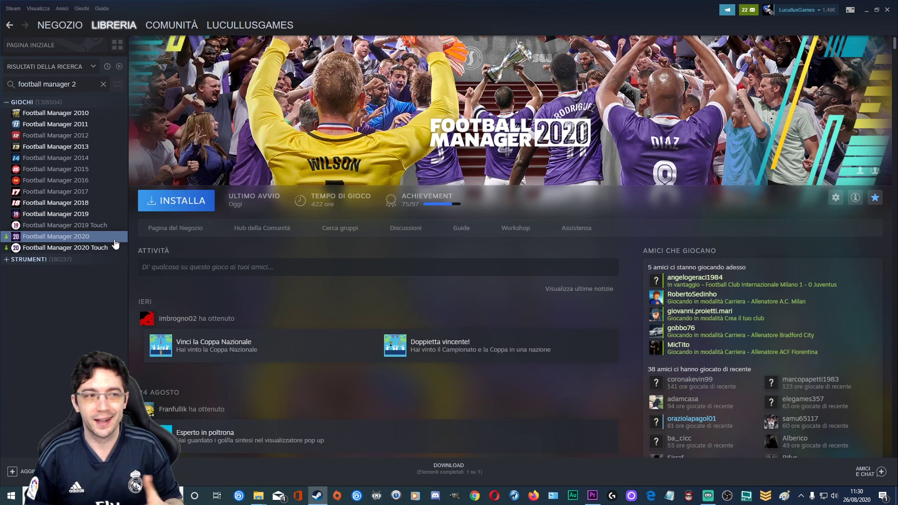
{"action": "left_click", "coordinate": [190, 206]}
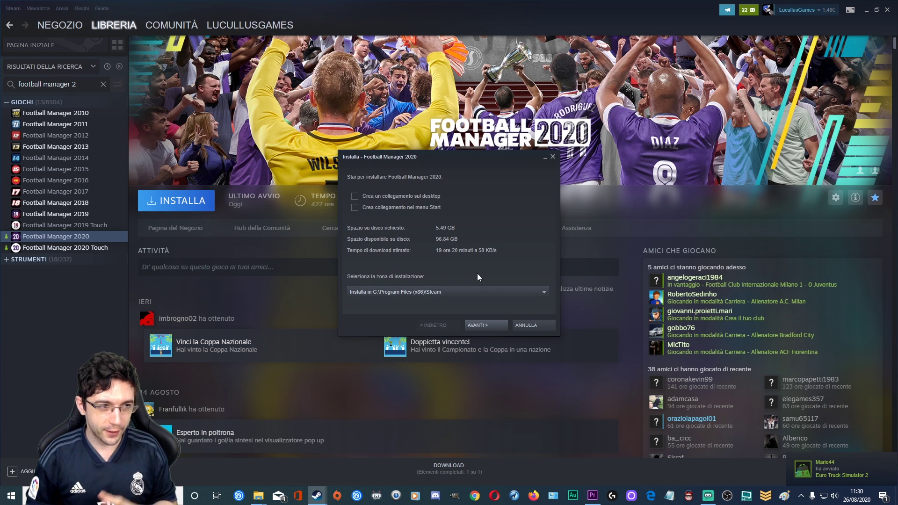
{"action": "left_click", "coordinate": [493, 323]}
{"action": "left_click", "coordinate": [492, 324]}
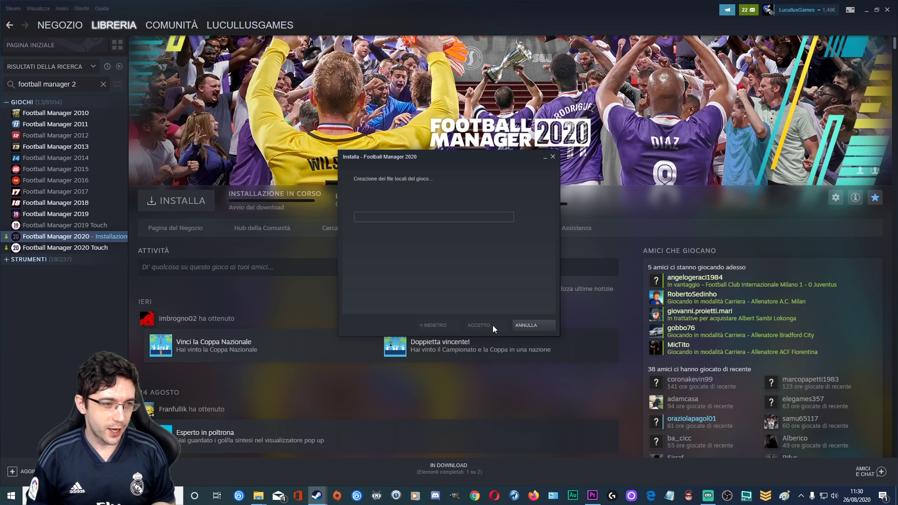
- Check the Steam downloads and launch Football Manager 2020 from the completed items
{"action": "left_click", "coordinate": [450, 462]}
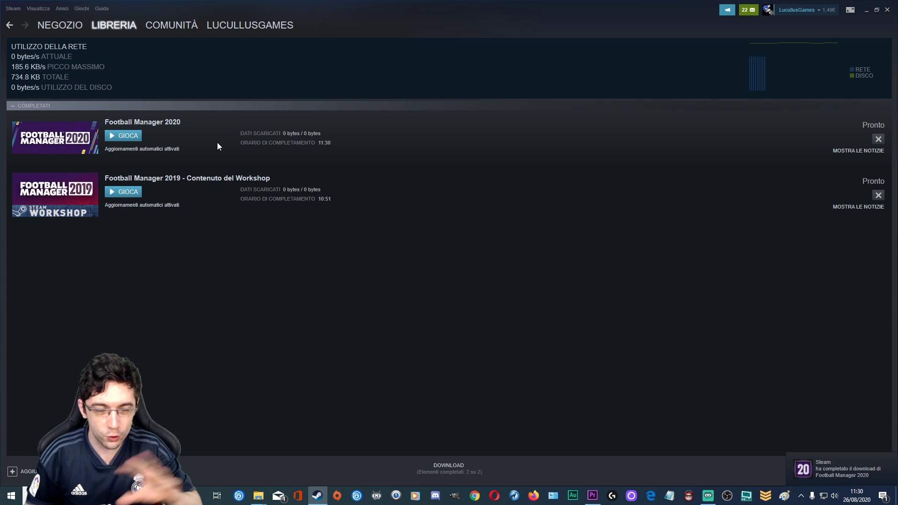
{"action": "left_click", "coordinate": [120, 136]}
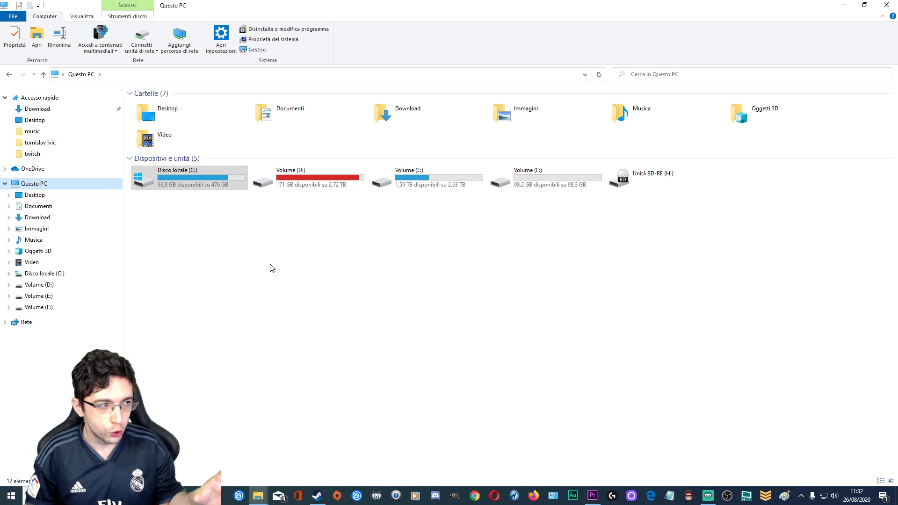
- In File Explorer, go to Documenti, Sports Interactive, Football Manager 2020, examine the save files in the games folder and go back
{"action": "left_click", "coordinate": [86, 209]}
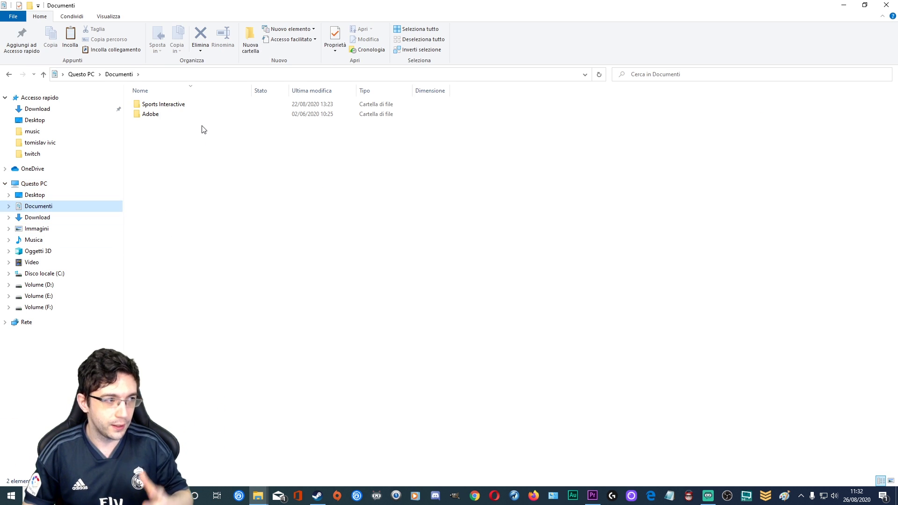
{"action": "double_click", "coordinate": [197, 105]}
{"action": "double_click", "coordinate": [207, 144]}
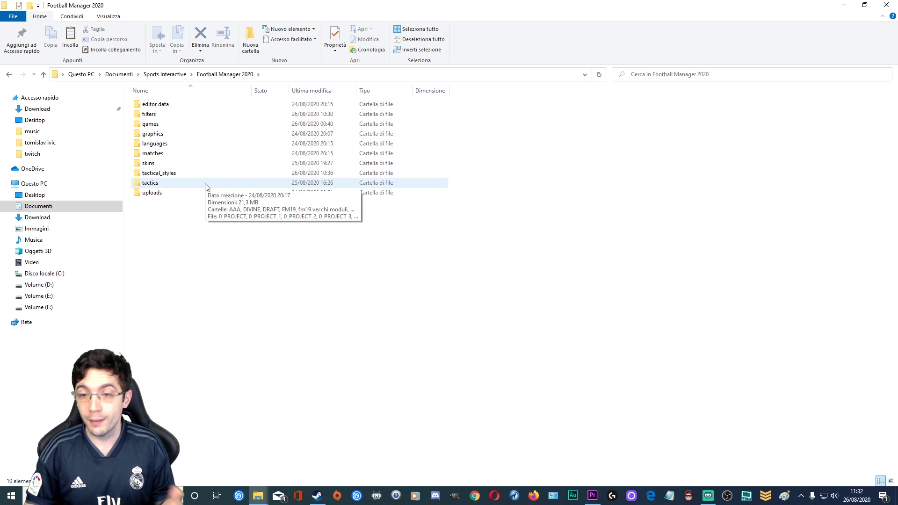
{"action": "left_click", "coordinate": [187, 127]}
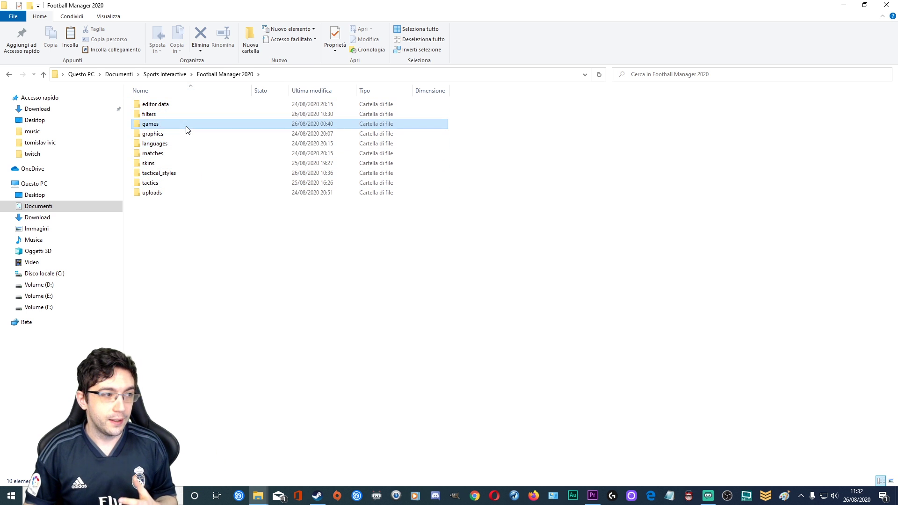
{"action": "double_click", "coordinate": [187, 125]}
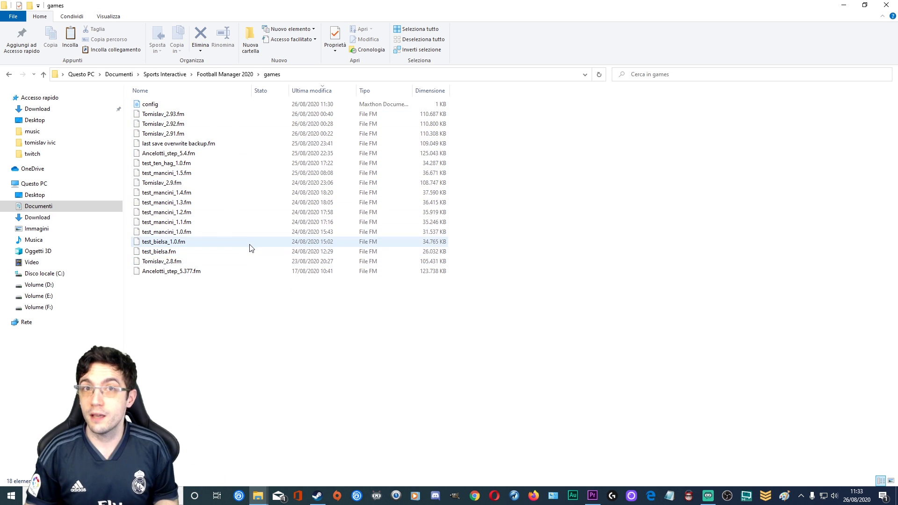
{"action": "left_click", "coordinate": [9, 74]}
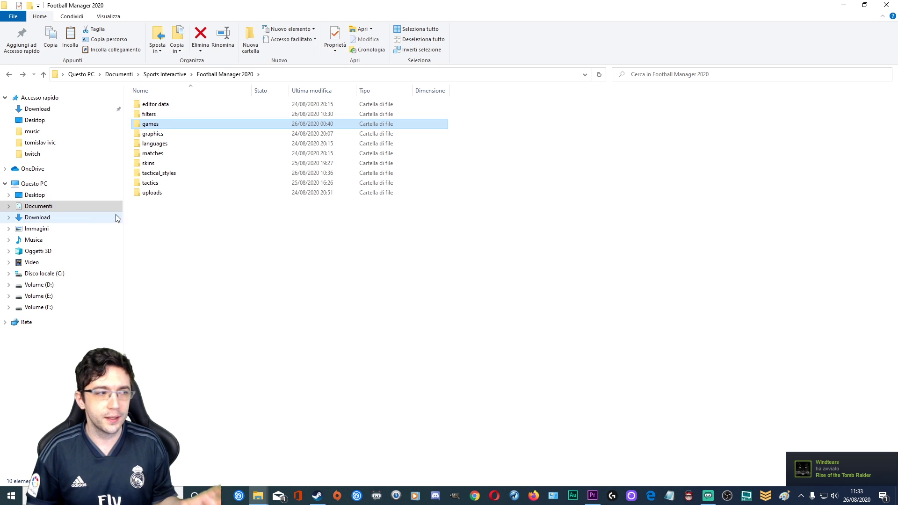
- Examine the contents of the skins, games and graphics folders inside the Football Manager 2020 documents folder
{"action": "left_click", "coordinate": [168, 162]}
{"action": "double_click", "coordinate": [168, 162]}
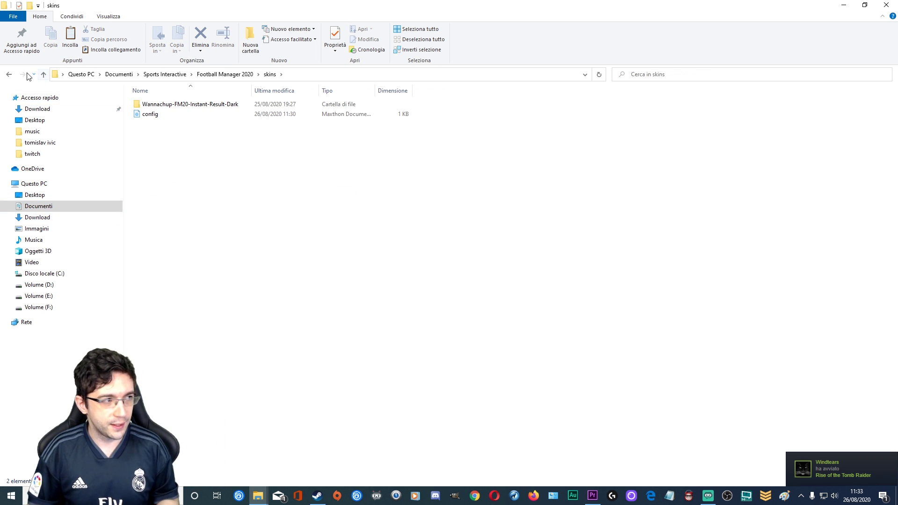
{"action": "left_click", "coordinate": [10, 74]}
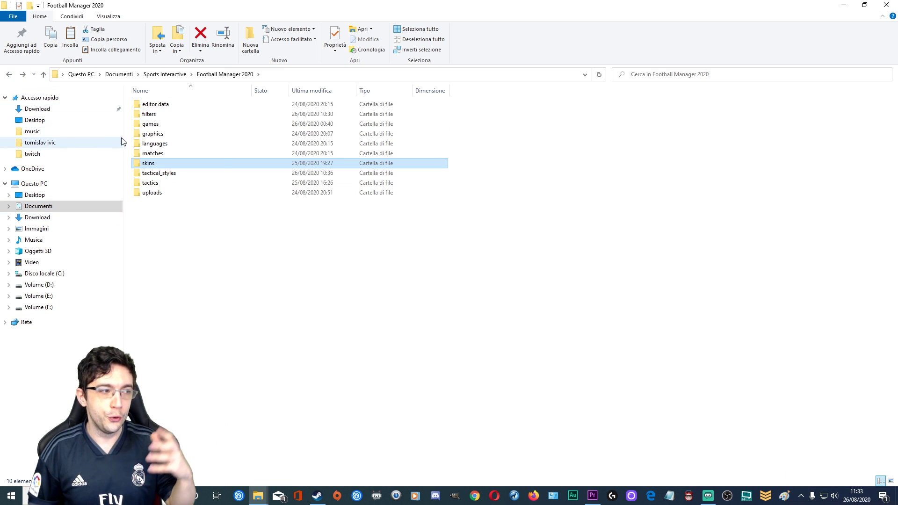
{"action": "double_click", "coordinate": [174, 124]}
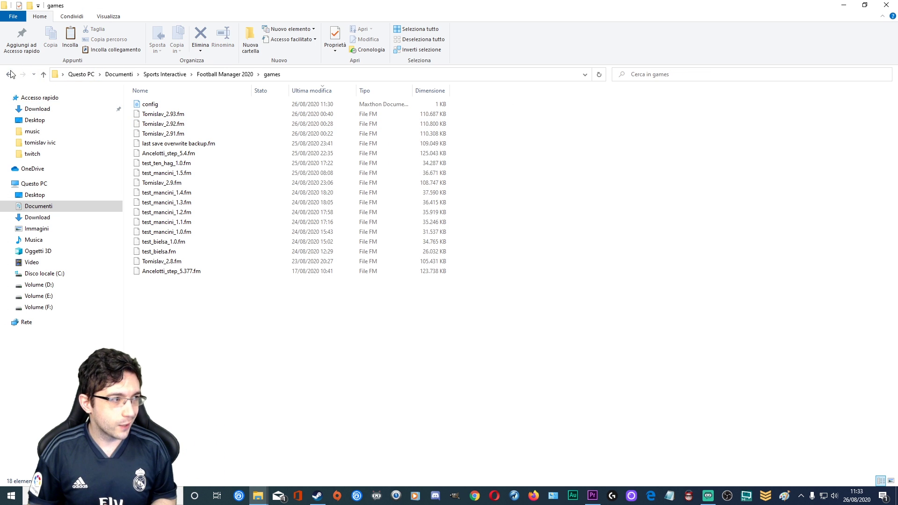
{"action": "left_click", "coordinate": [9, 74]}
{"action": "double_click", "coordinate": [159, 135]}
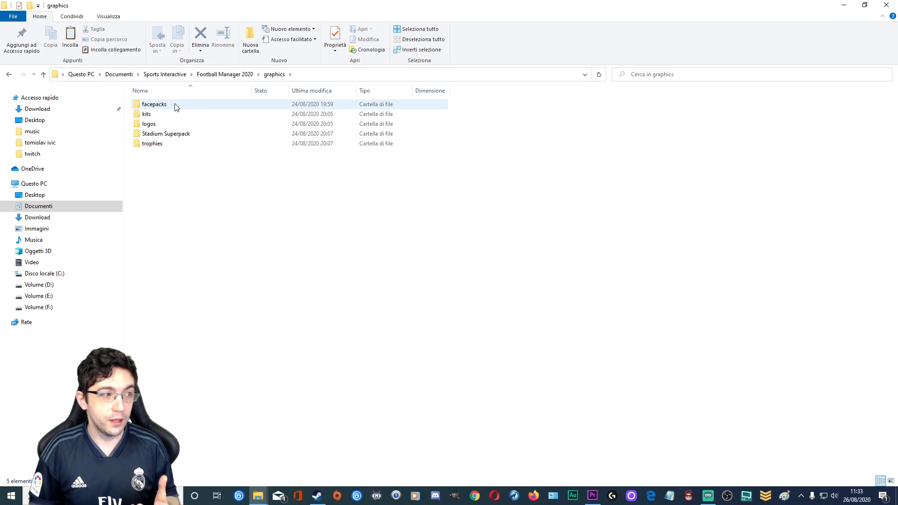